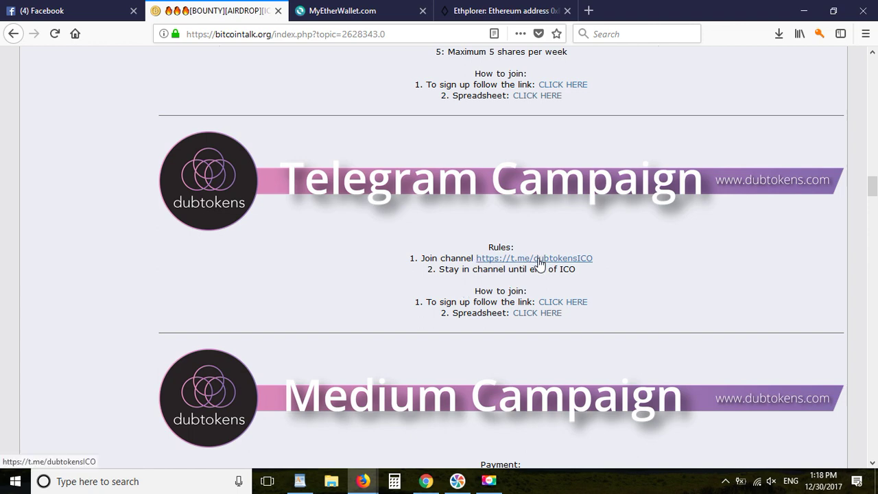
click(527, 264)
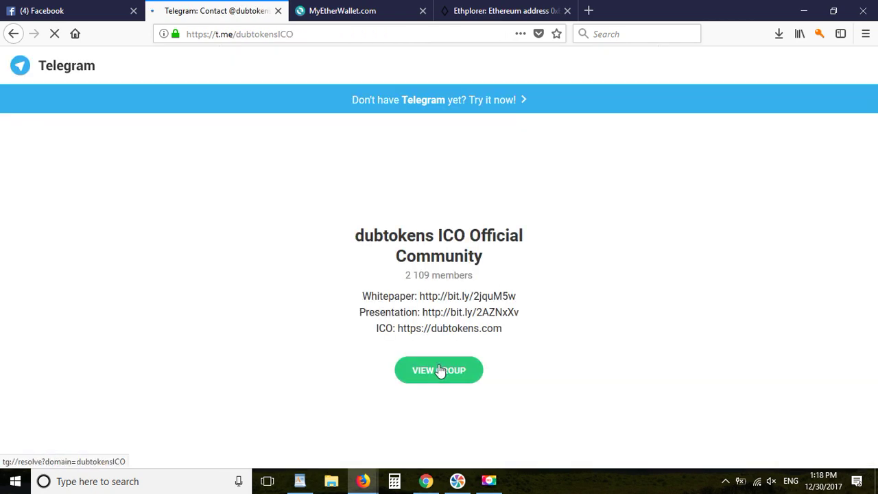
click(438, 374)
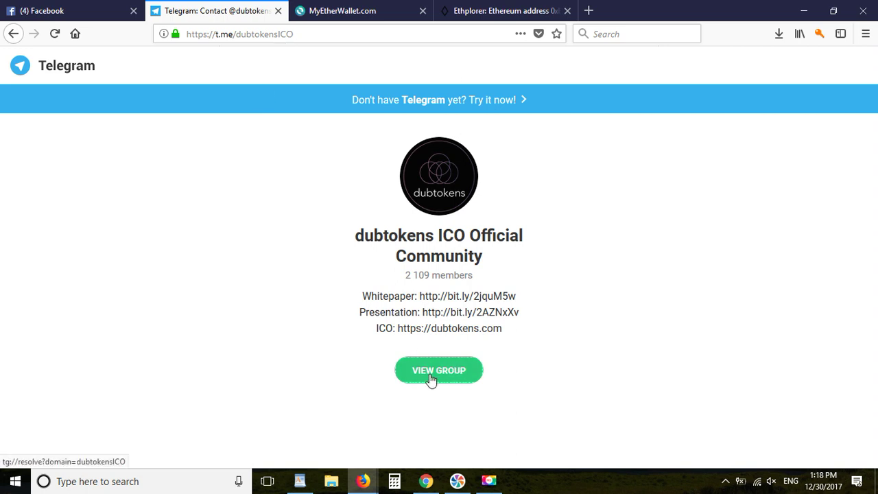
click(520, 481)
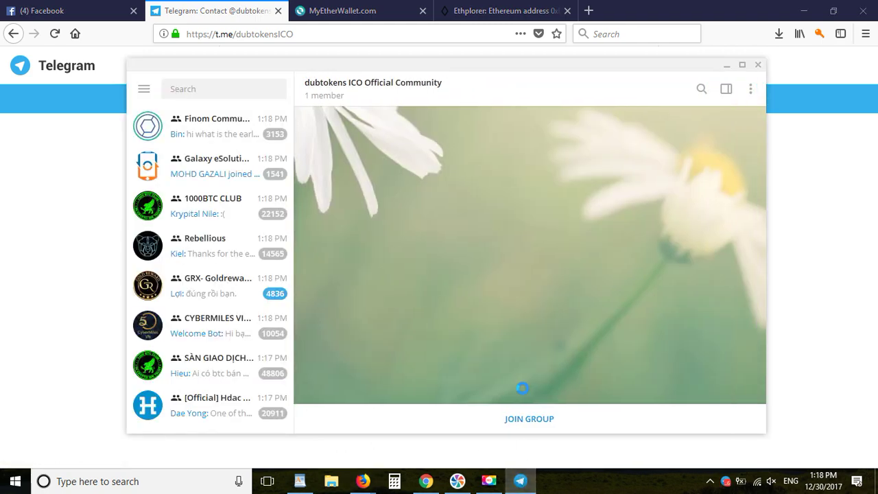
click(529, 419)
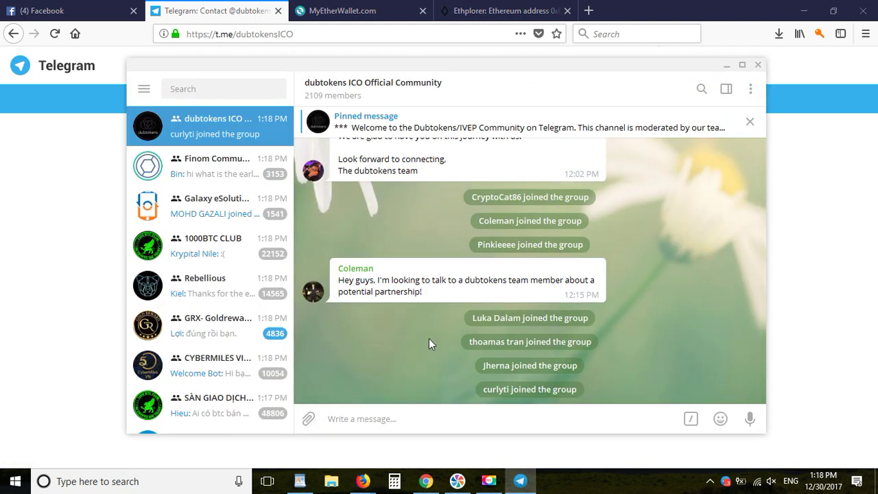
Send the greeting "hi , how are y ?" to the dubtokens ICO Official Community group.
click(393, 420)
text(hi , how are u)
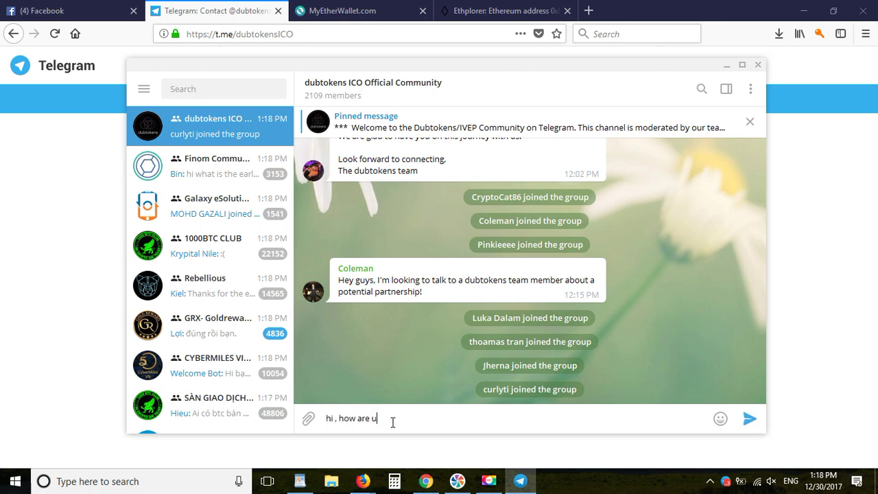
key(BackSpace)
text(y ?)
key(Return)
Return to the Bitcointalk bounty thread in the browser and open the Telegram Campaign's sign-up form.
click(336, 9)
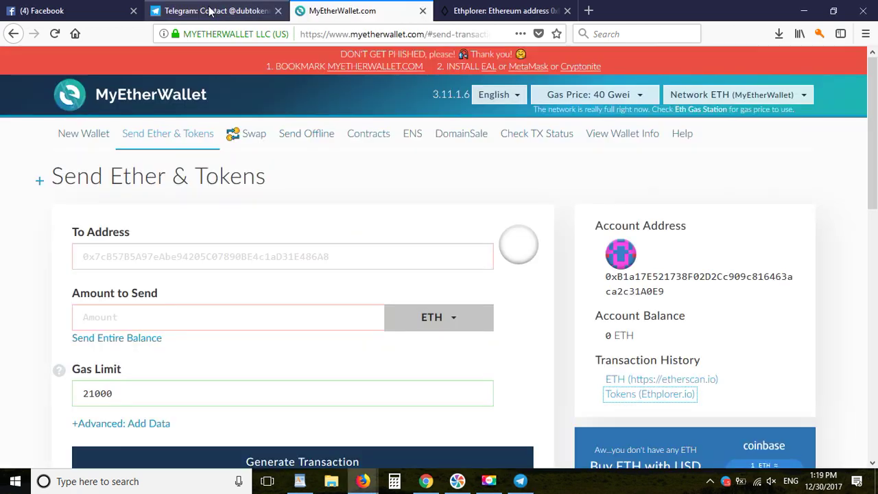
click(206, 11)
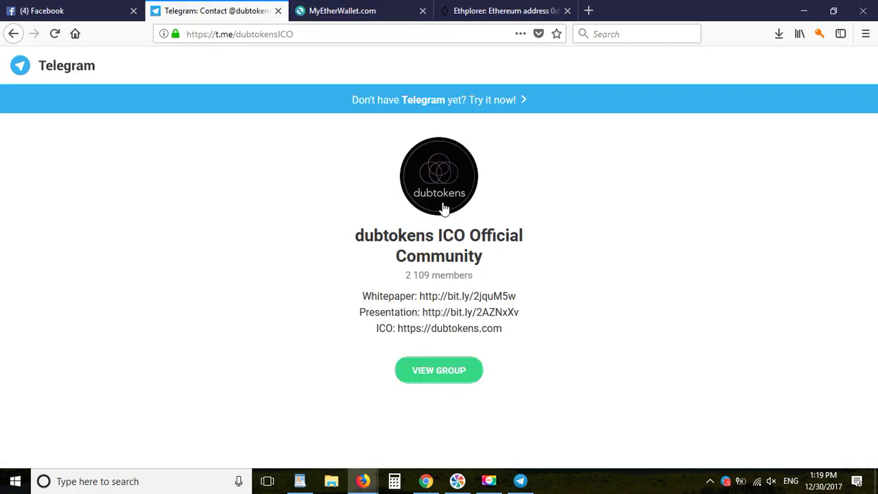
click(13, 33)
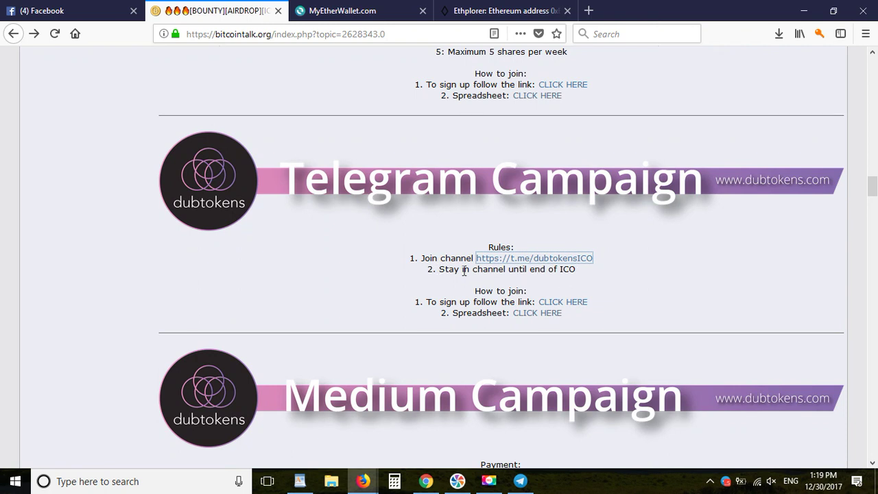
click(593, 277)
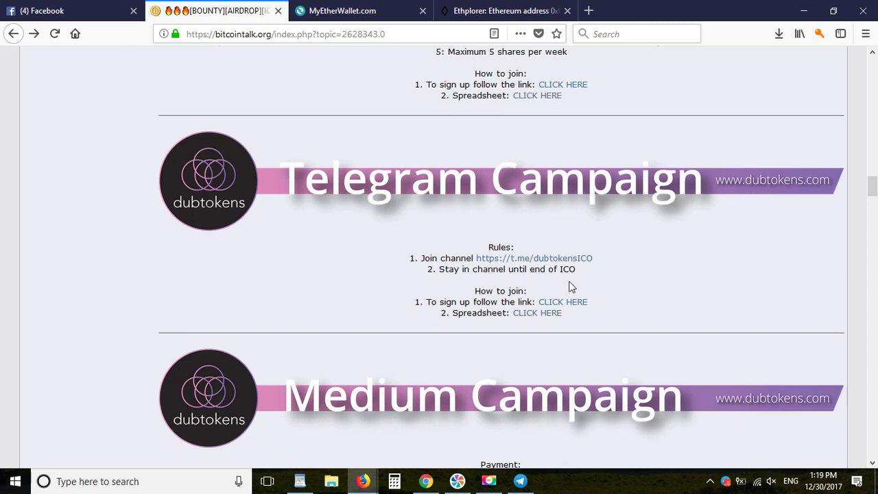
drag(442, 303, 490, 310)
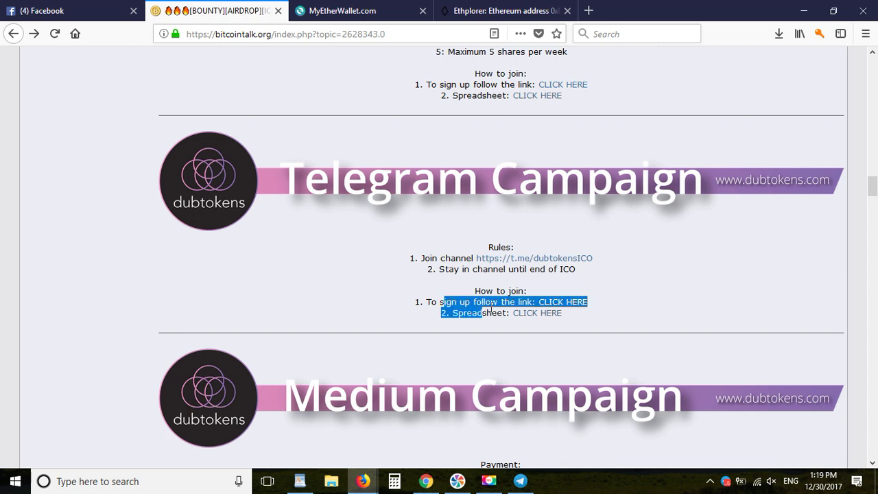
click(490, 310)
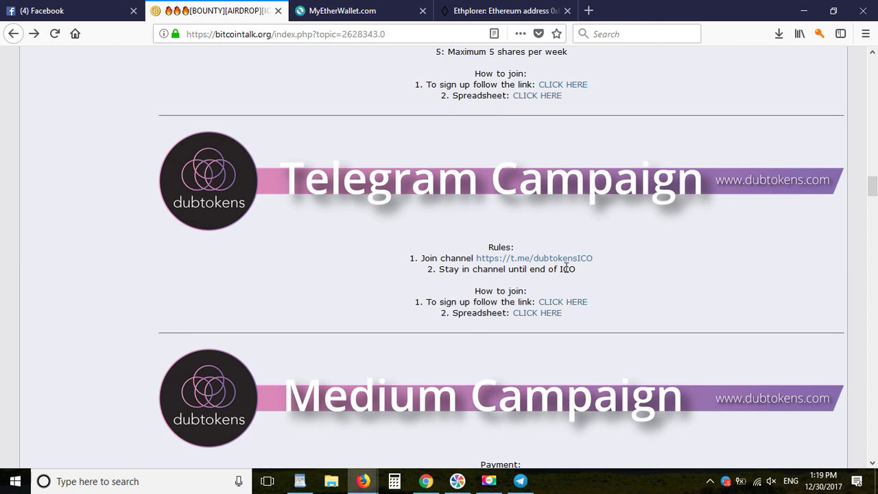
click(567, 303)
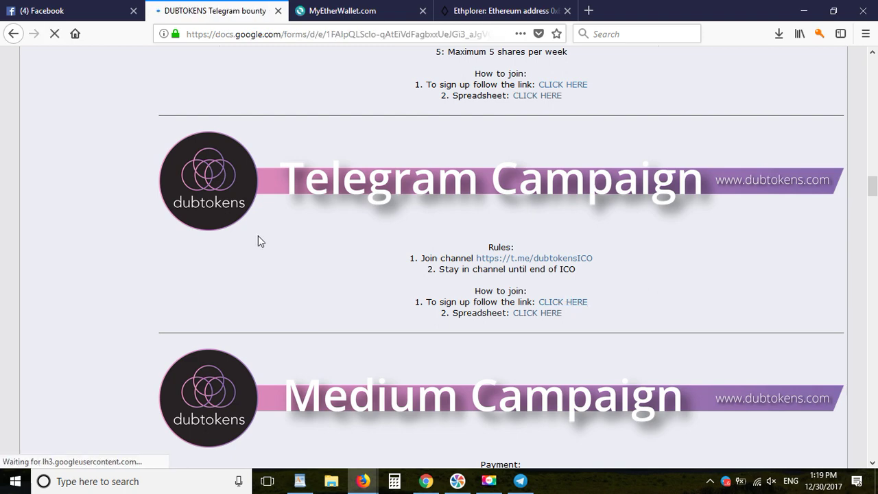
Enter the account's username in the form's Bitcointalk forum username field.
scroll(353, 241, down, 5)
scroll(353, 241, down, 2)
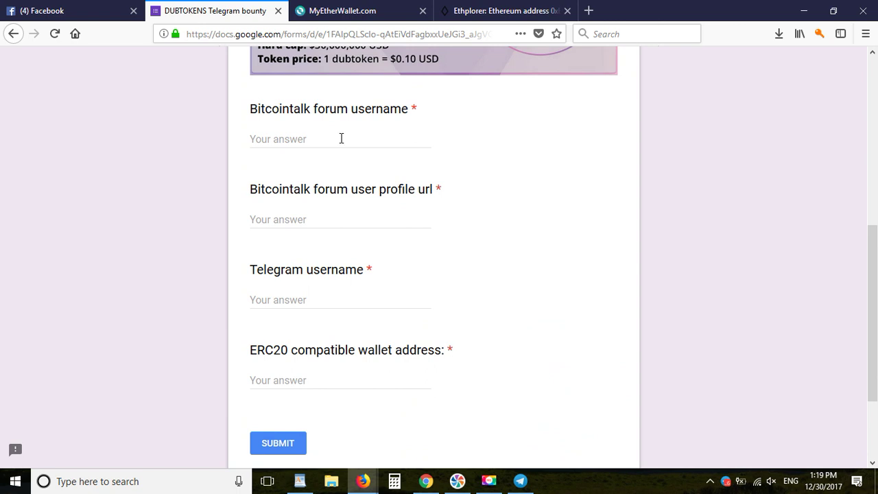
click(341, 139)
text(curlyti)
key(Tab)
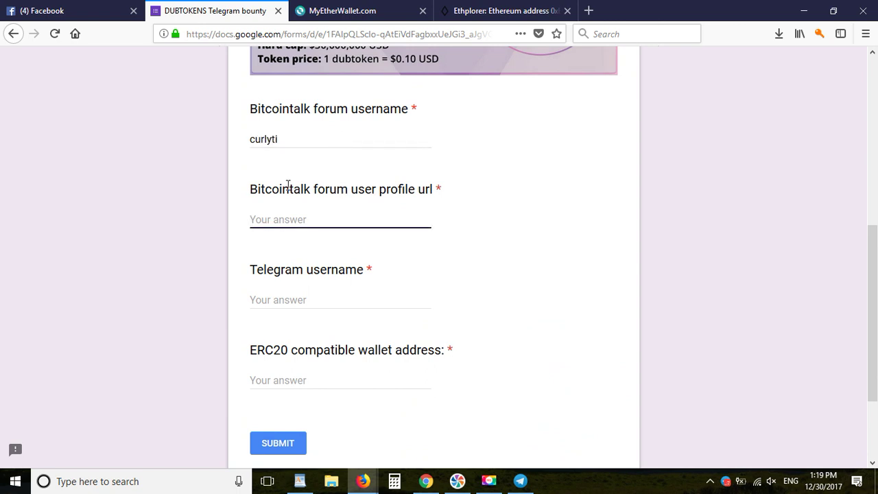
Open the Semux thread on Bitcointalk in a new browser tab and go to the account's own profile page.
drag(256, 190, 357, 190)
click(392, 194)
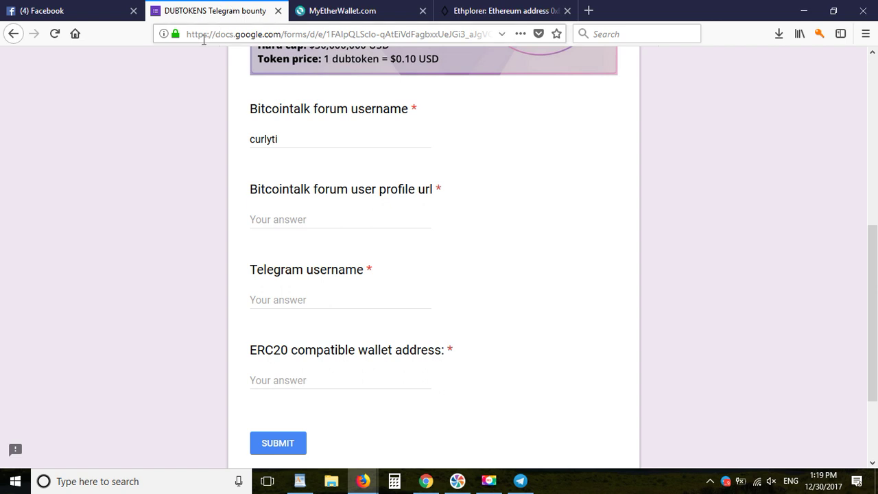
click(591, 14)
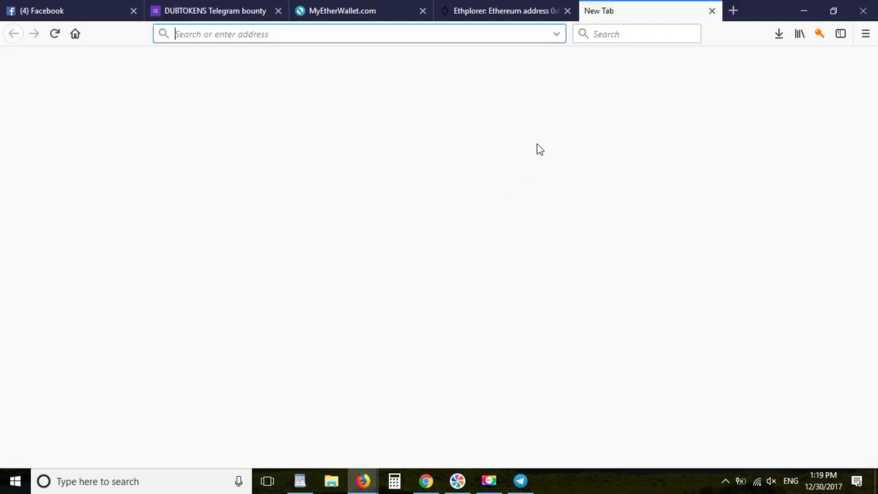
drag(275, 8, 281, 299)
click(210, 9)
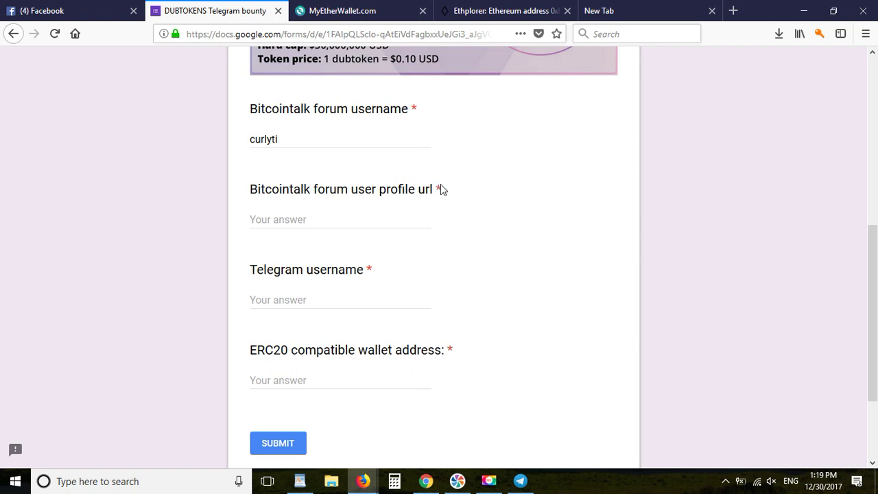
click(617, 17)
click(665, 175)
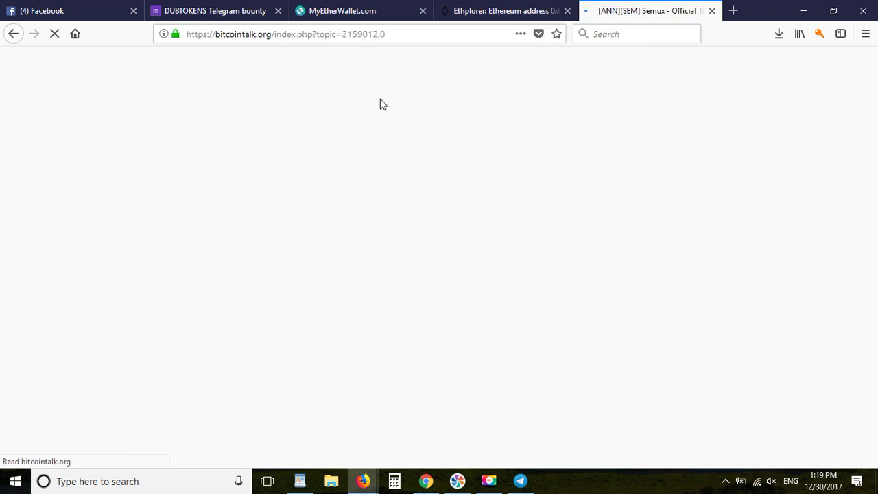
click(212, 8)
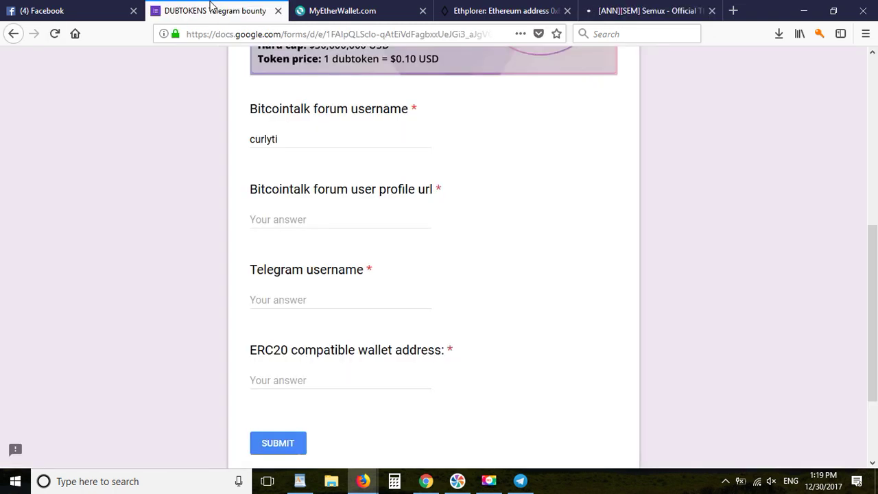
click(657, 10)
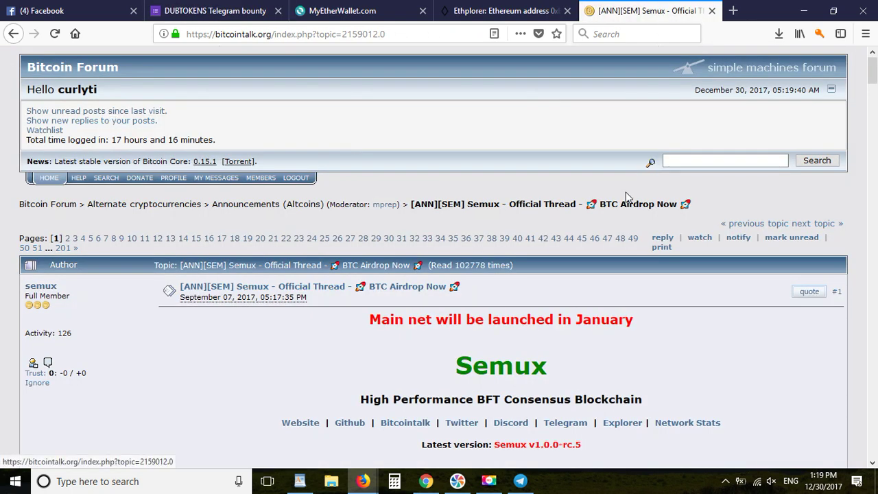
click(174, 180)
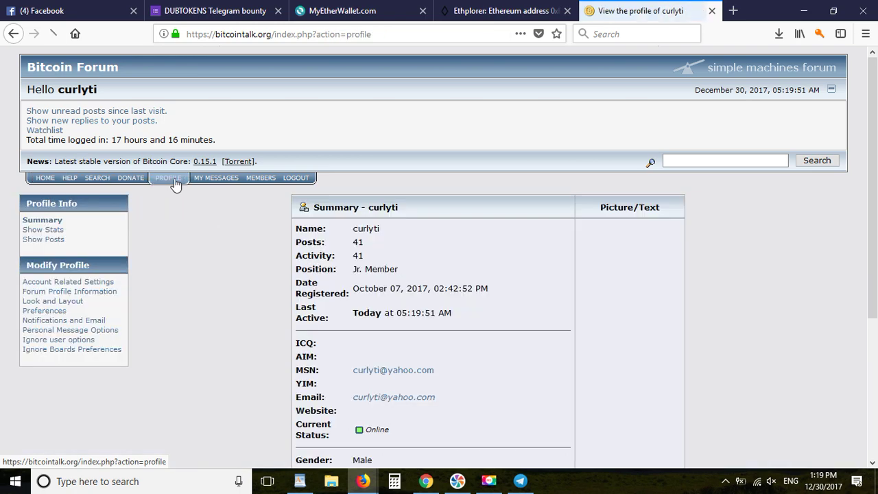
Copy the full web address of the Bitcointalk profile page.
click(387, 36)
double_click(387, 36)
right_click(387, 37)
click(428, 79)
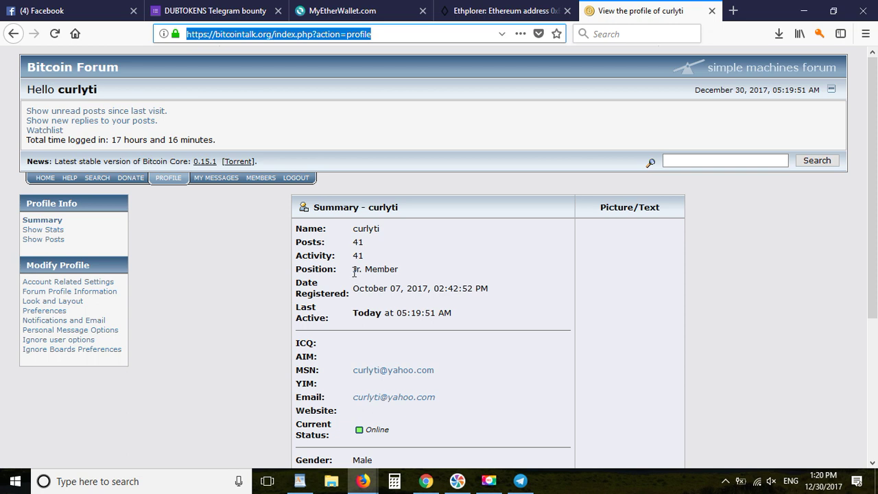
Examine the member position and post count in the Bitcointalk profile summary.
drag(353, 269, 416, 277)
click(416, 277)
drag(354, 271, 411, 276)
click(410, 275)
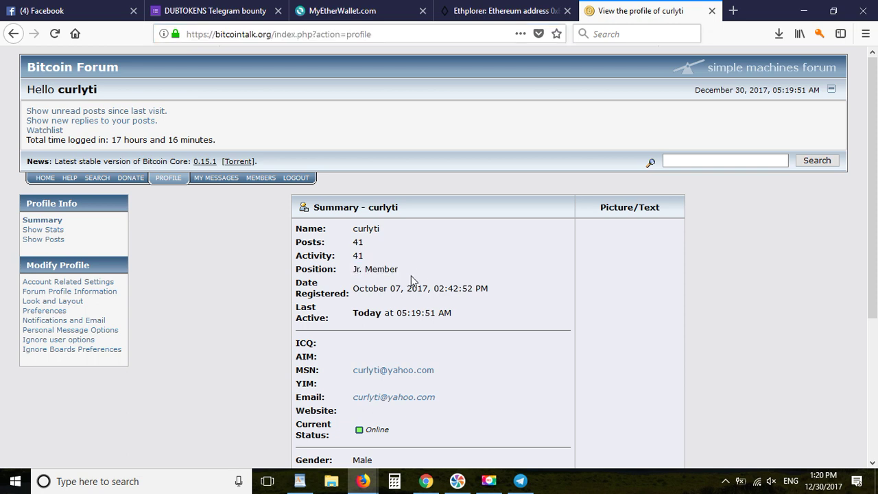
drag(354, 242, 372, 249)
click(375, 249)
drag(354, 272, 418, 277)
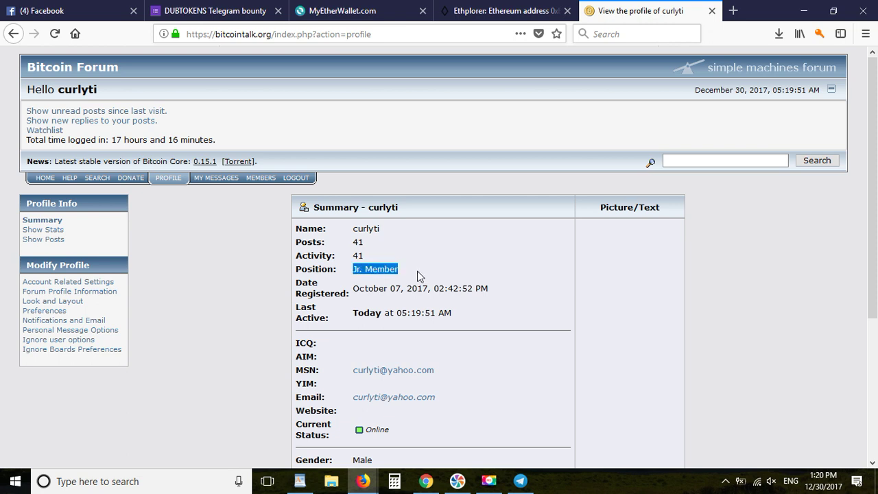
click(355, 271)
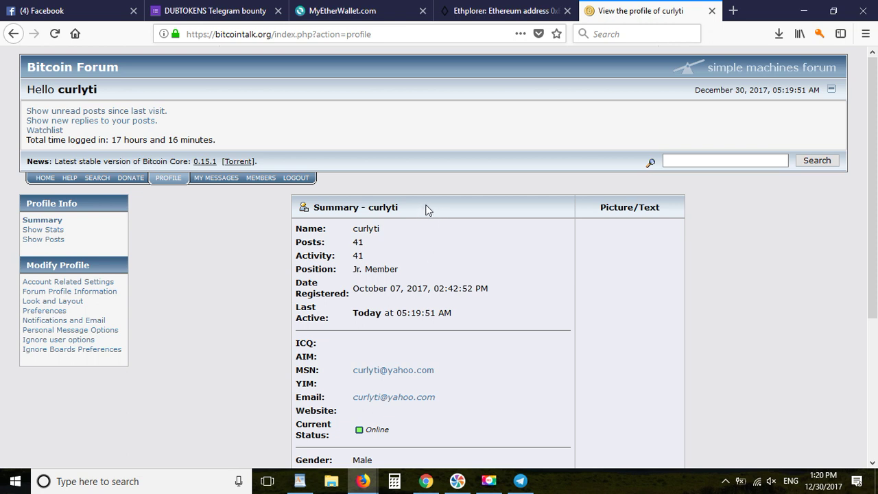
Paste the copied profile address into the bounty form's Bitcointalk forum user profile url field.
click(223, 5)
click(631, 11)
click(203, 10)
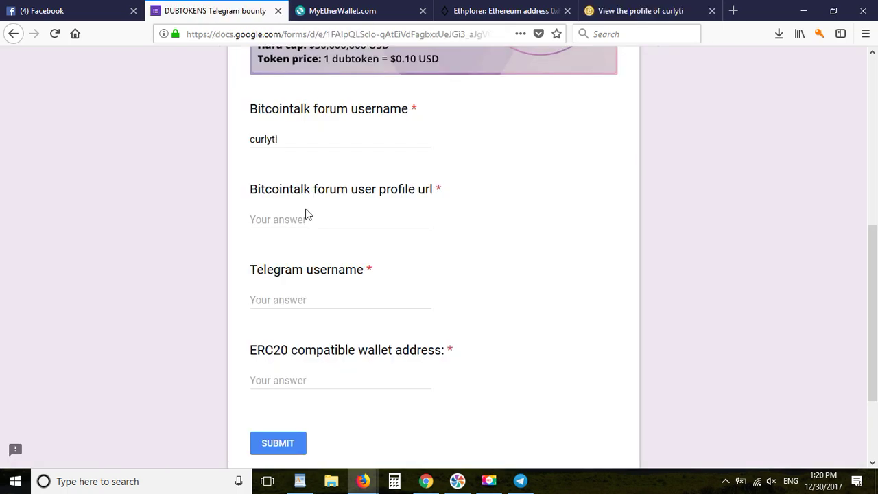
click(308, 220)
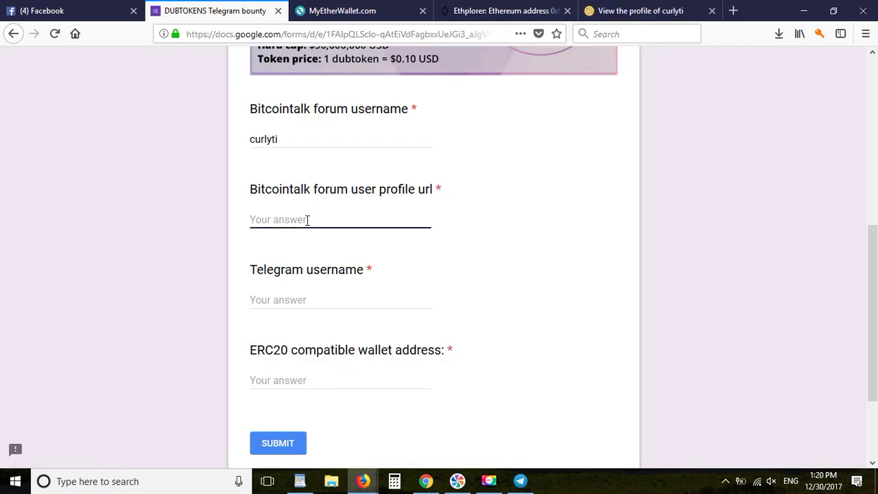
right_click(308, 220)
click(281, 275)
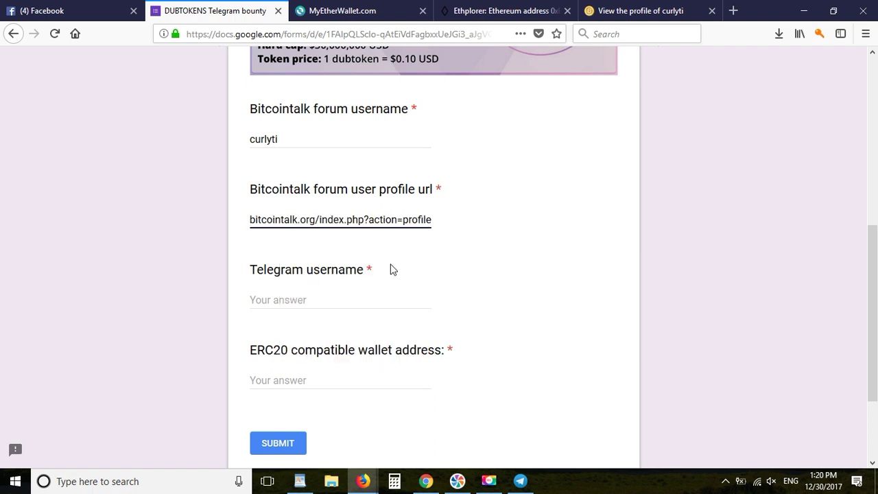
Enter the account's Telegram username in the form, starting with the @ sign.
click(344, 298)
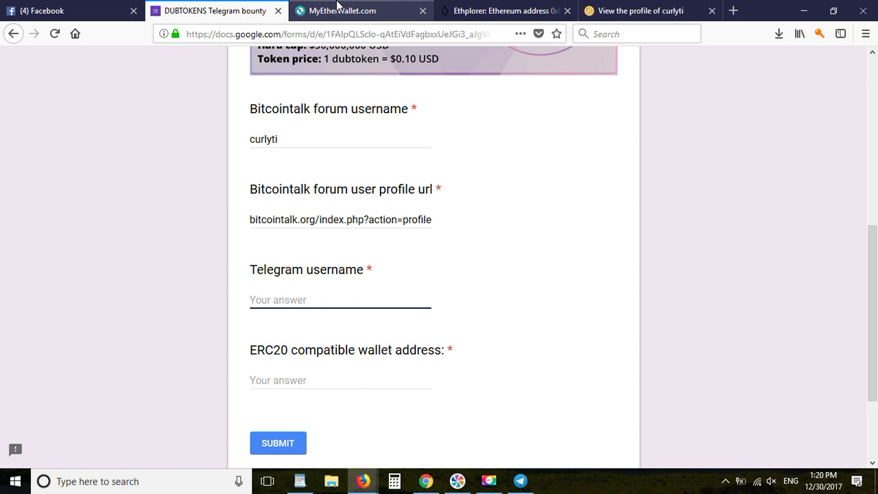
text(@)
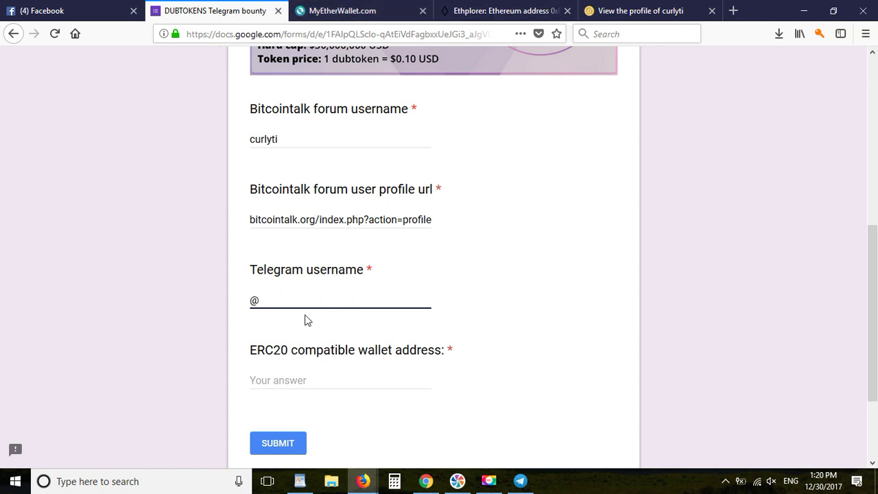
text(curlyti)
click(289, 378)
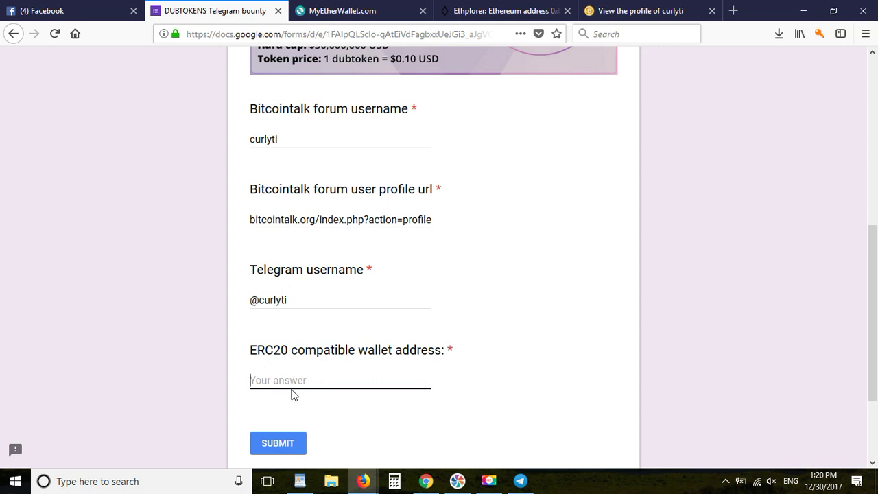
drag(246, 357, 448, 360)
click(487, 364)
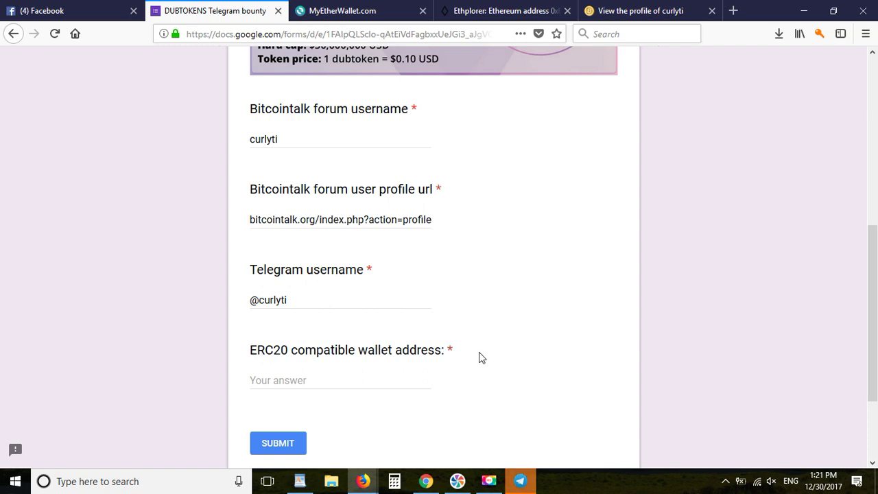
Switch to Telegram, check the account's username in its settings, and close the Telegram window.
key(alt+Tab)
click(144, 89)
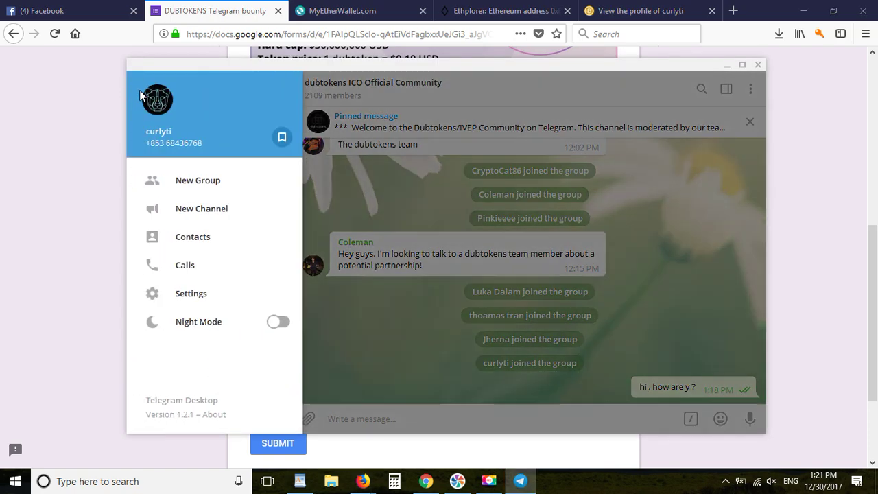
click(204, 295)
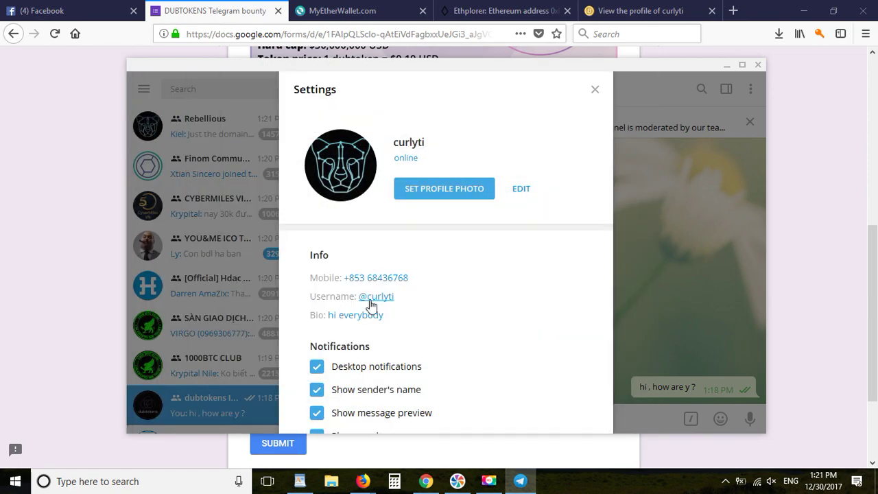
click(596, 90)
click(140, 89)
click(142, 94)
click(757, 65)
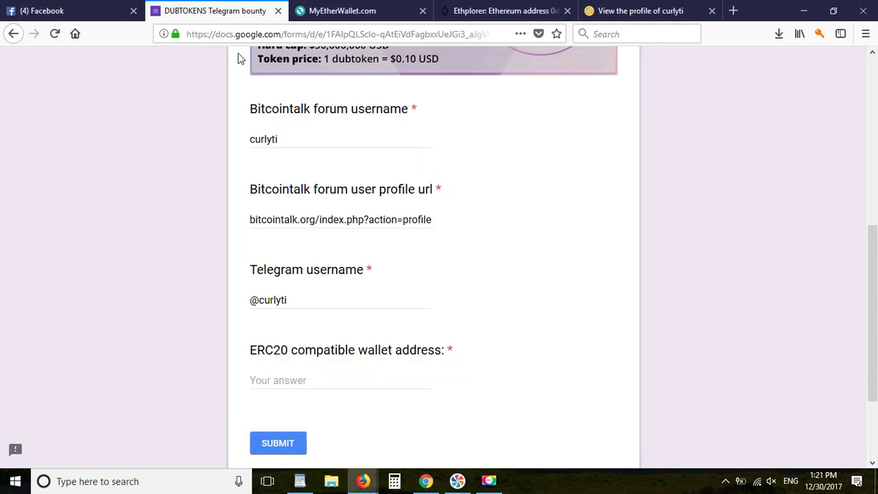
Copy the full account address shown for the wallet in MyEtherWallet.
click(302, 379)
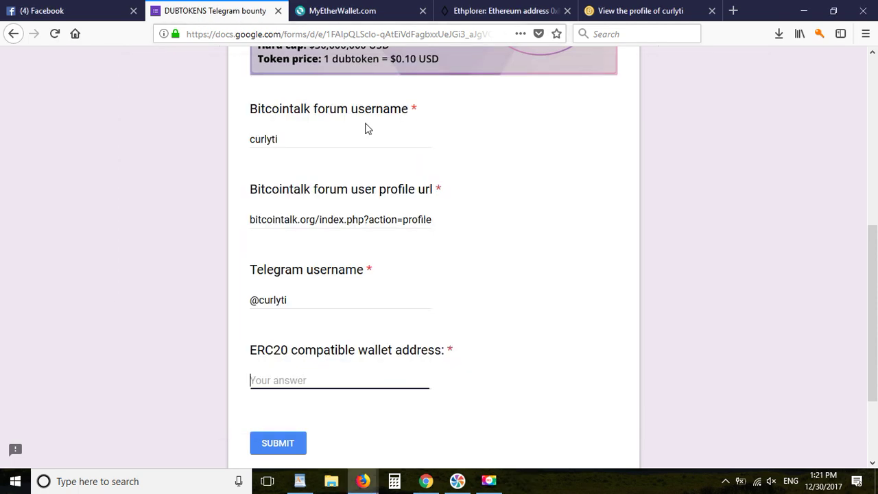
click(371, 10)
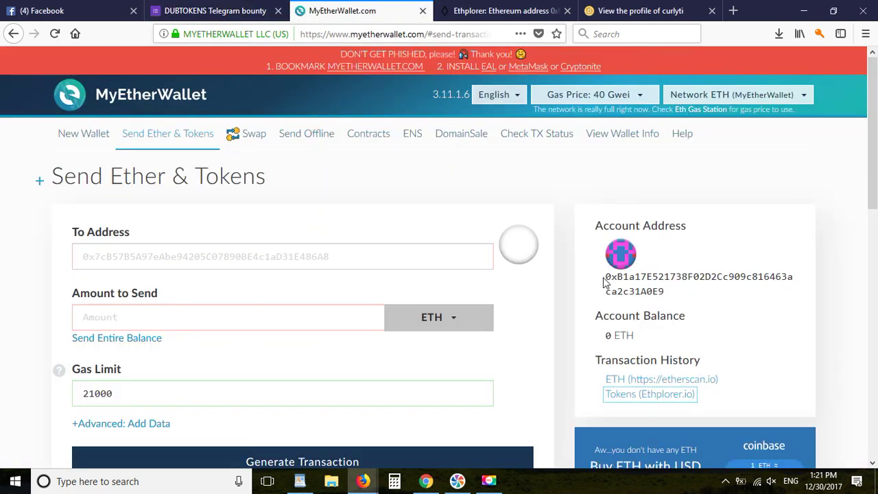
drag(605, 276, 778, 302)
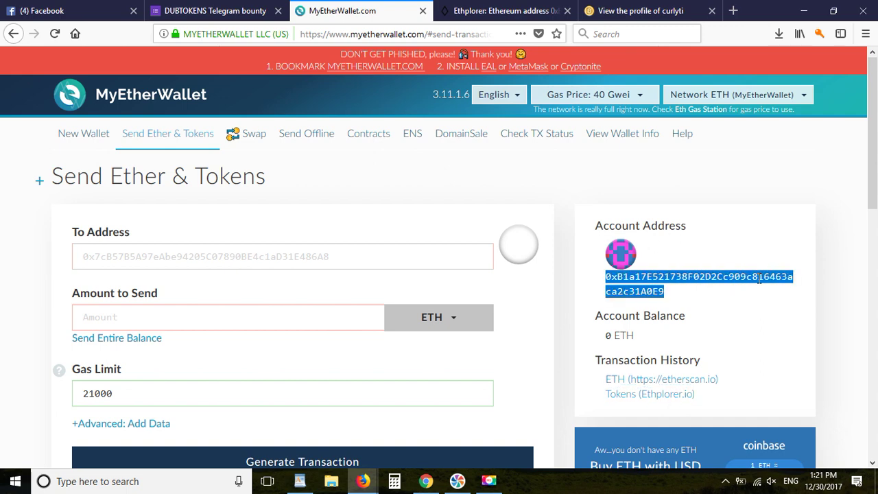
right_click(759, 280)
click(754, 290)
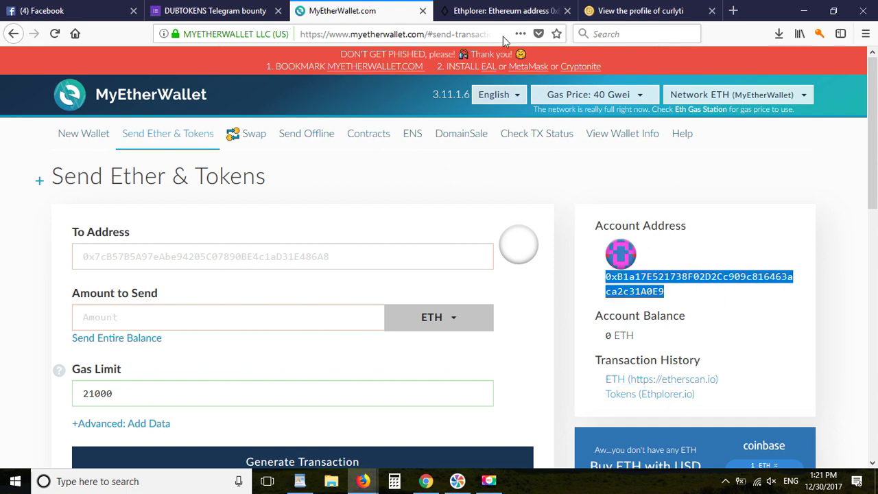
Paste the copied address into the bounty form's ERC20 compatible wallet address field and submit the form.
click(199, 11)
right_click(301, 375)
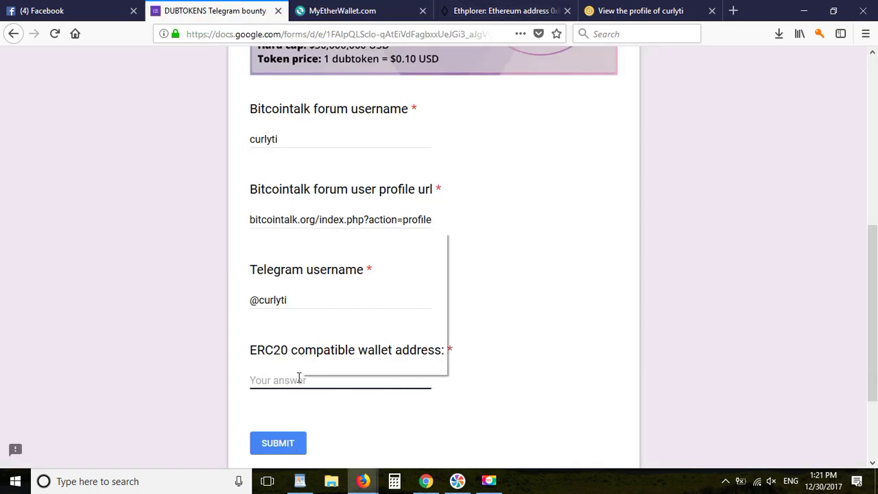
click(333, 286)
click(287, 442)
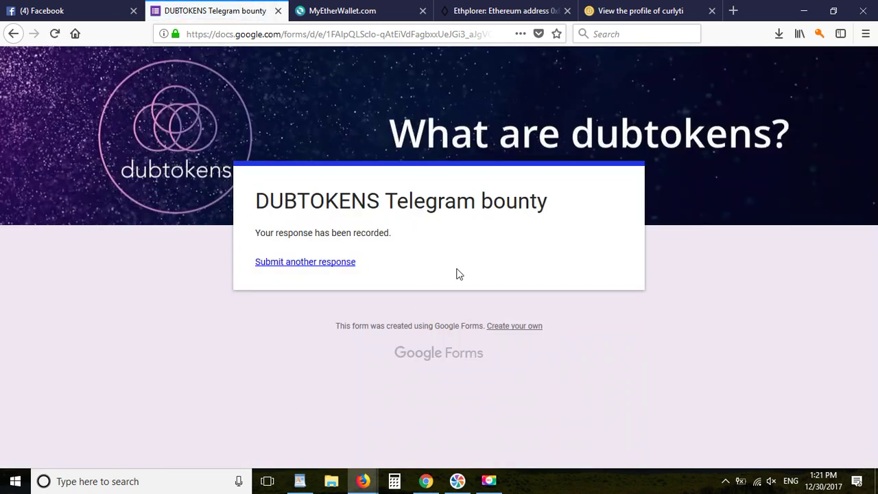
Return to the Bitcointalk bounty thread and open the spreadsheet linked under the Telegram Campaign.
click(10, 41)
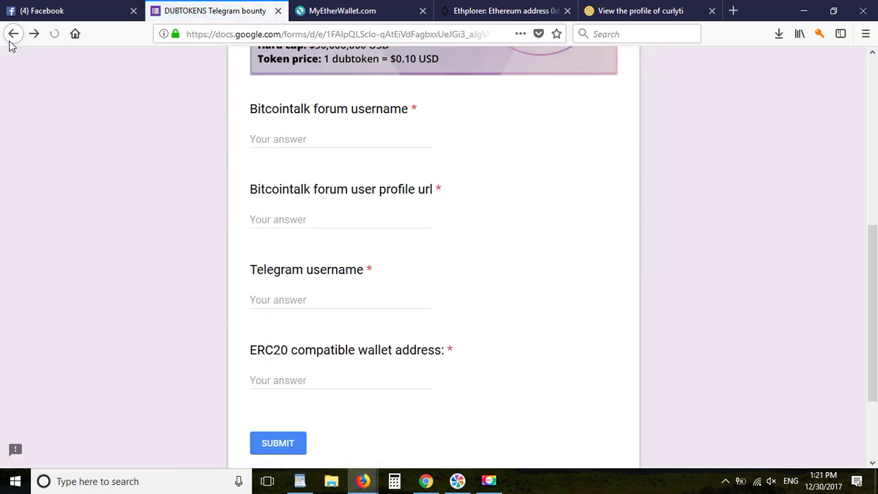
click(10, 41)
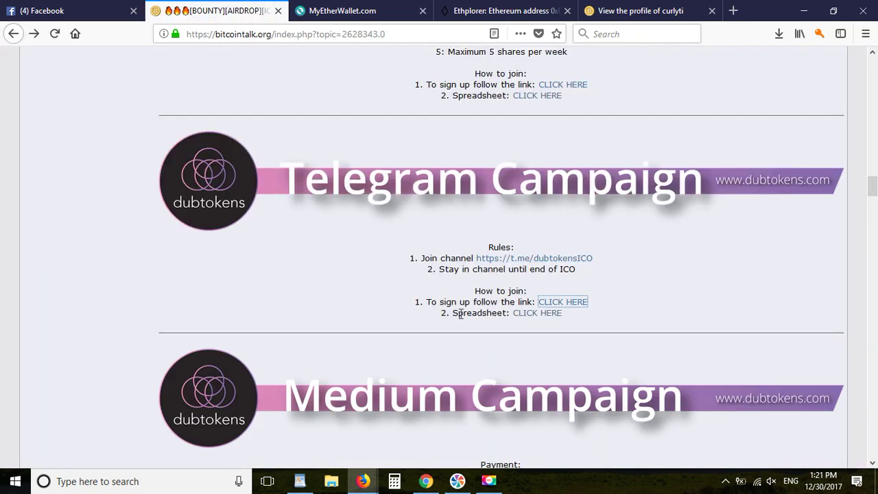
drag(450, 315, 499, 318)
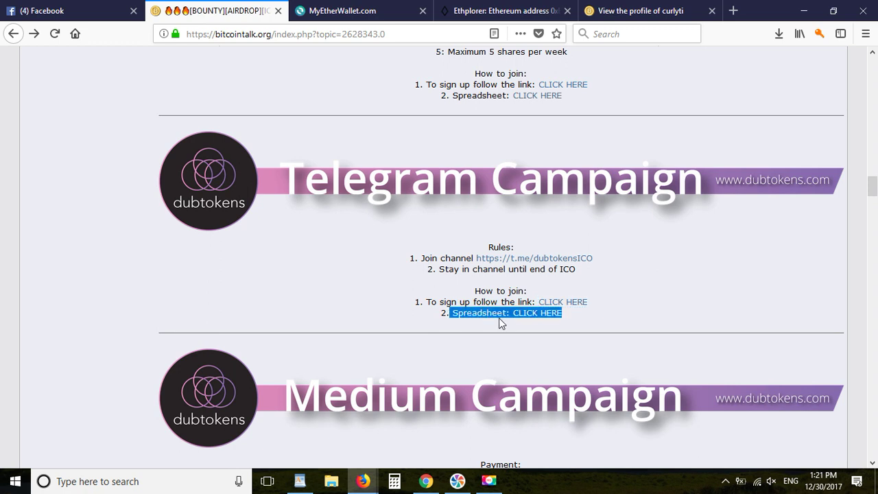
click(508, 331)
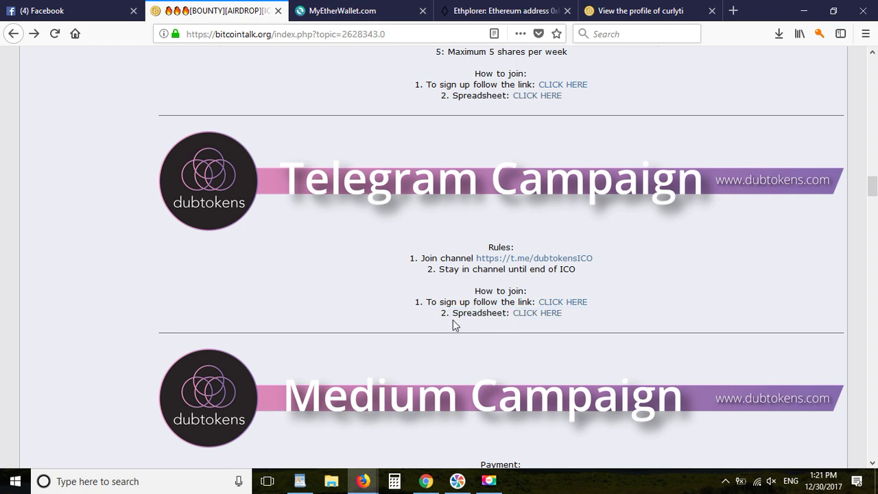
click(537, 314)
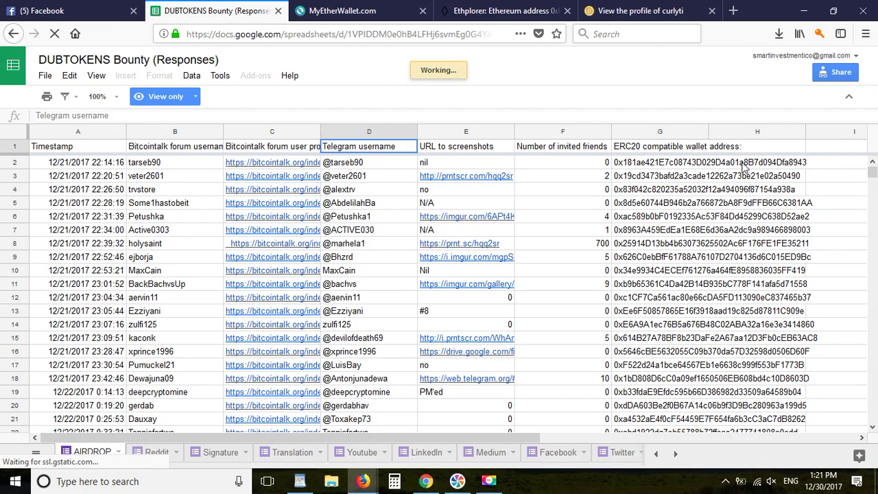
Check the most recent entries at the end of the AIRDROP response sheet.
drag(876, 206, 876, 248)
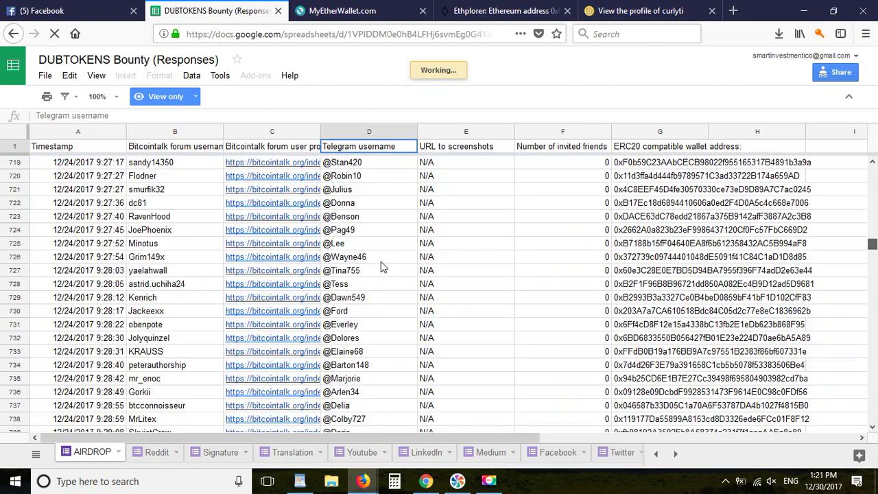
scroll(137, 308, down, 5)
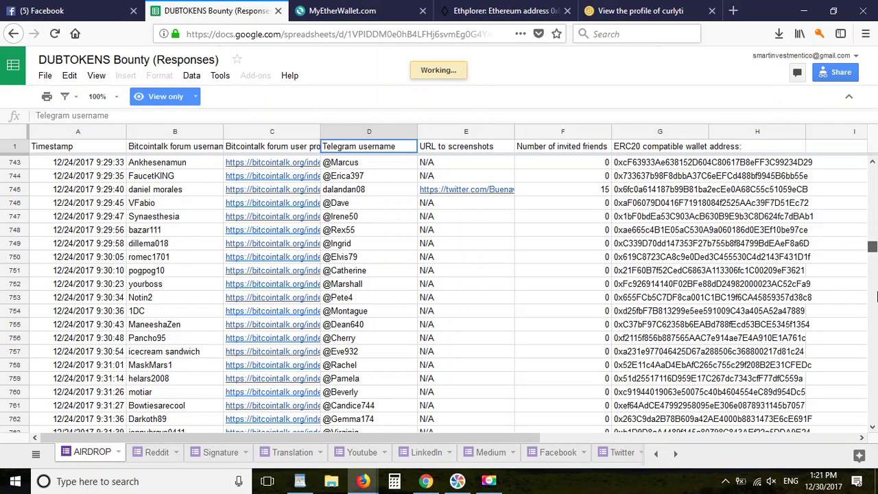
click(875, 294)
drag(875, 312, 876, 410)
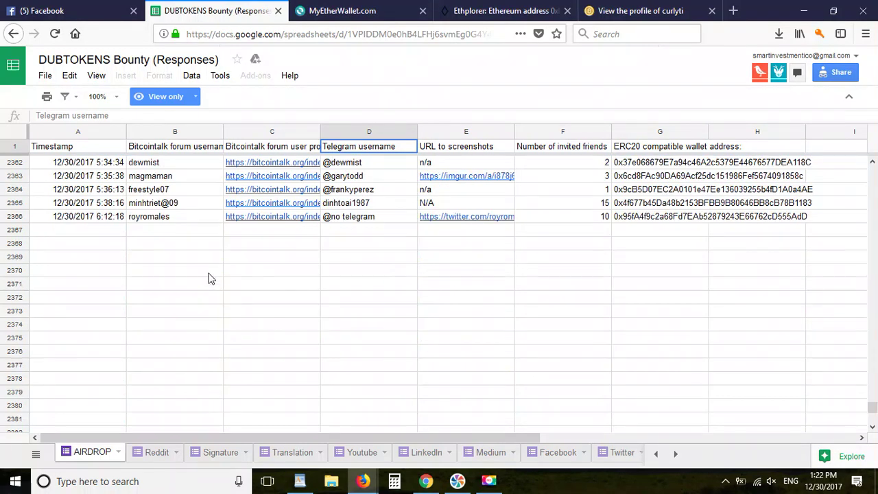
scroll(201, 299, up, 3)
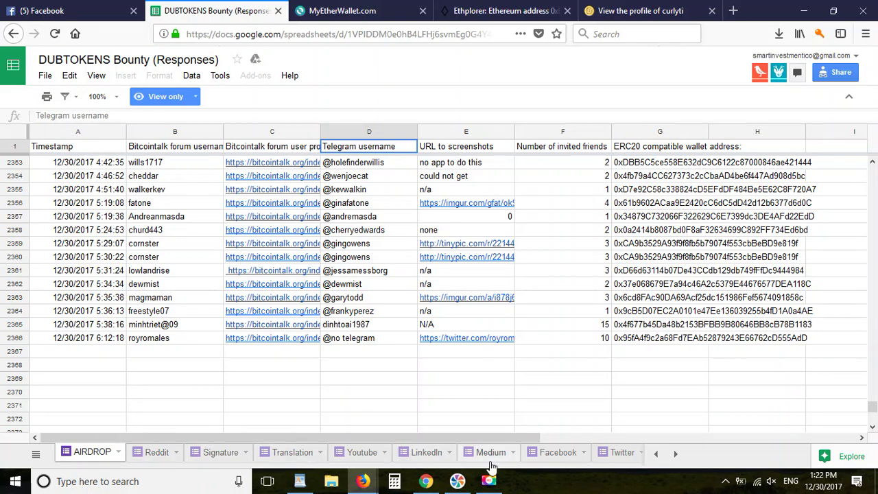
Open the Telegram response sheet, find the newly submitted entry at its end and select that row.
click(675, 453)
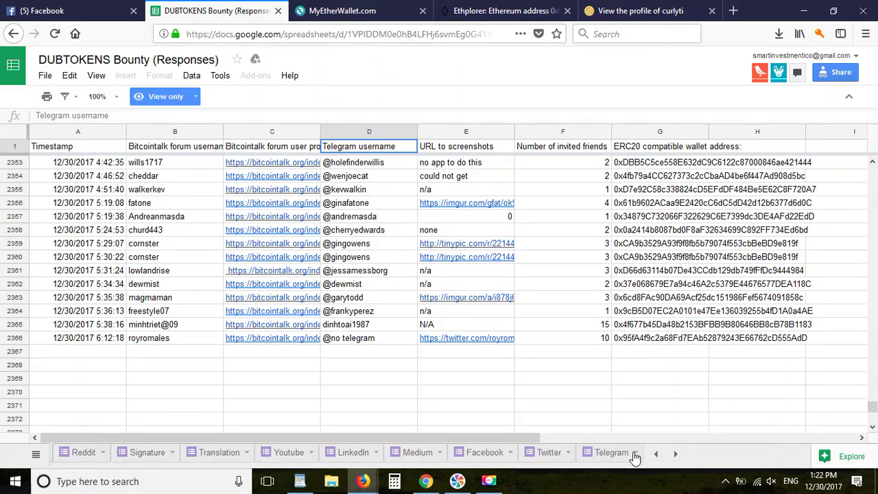
click(609, 454)
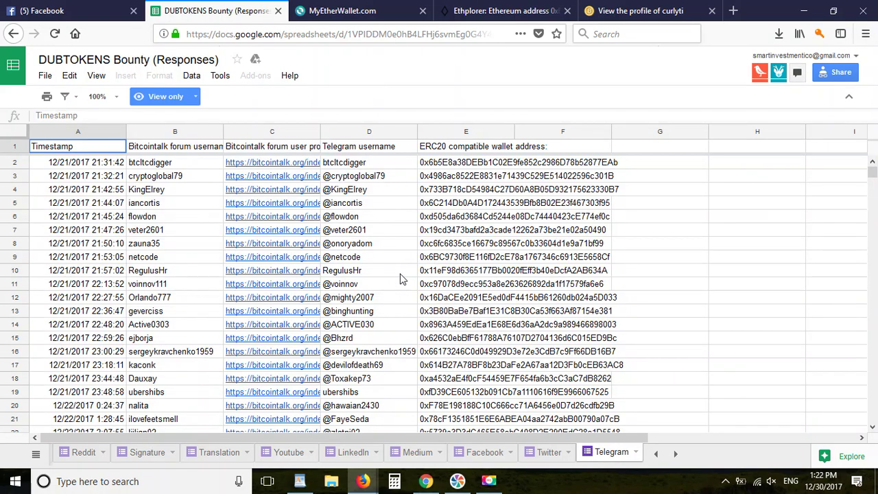
drag(872, 172, 872, 367)
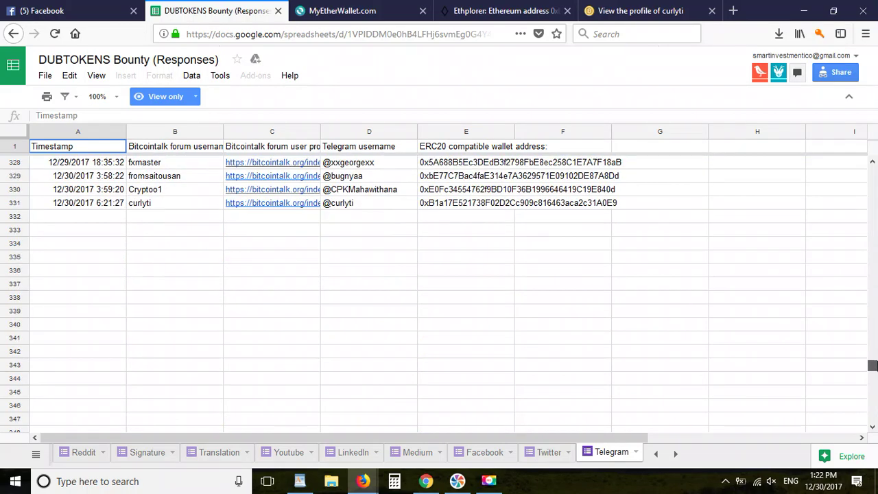
drag(46, 205, 635, 204)
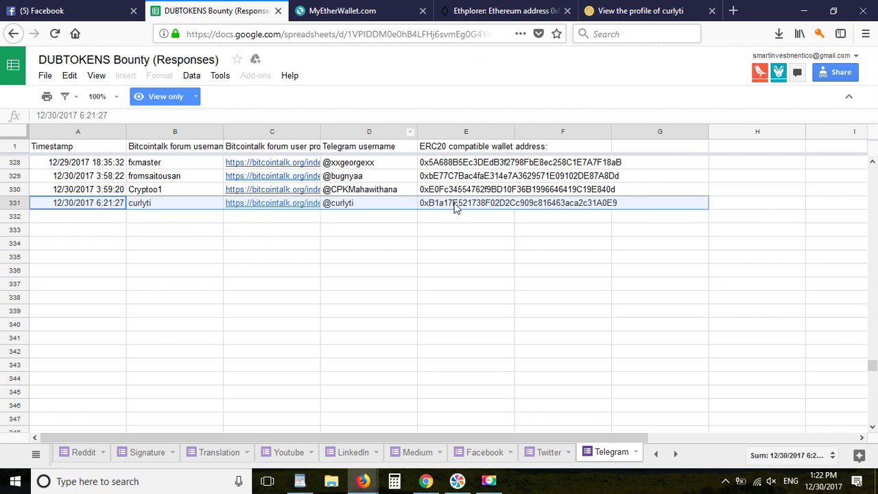
Return to the bounty thread and review the Medium, Reddit and Translation campaign sections.
click(13, 36)
click(13, 35)
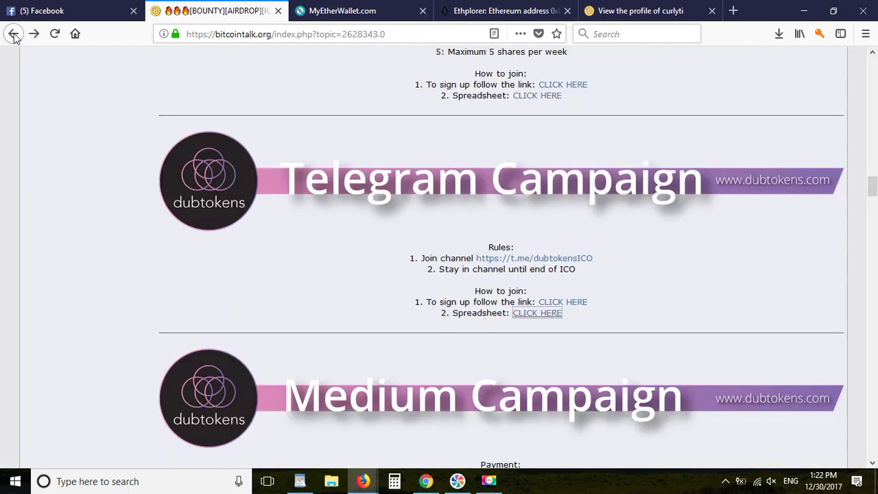
scroll(689, 255, down, 4)
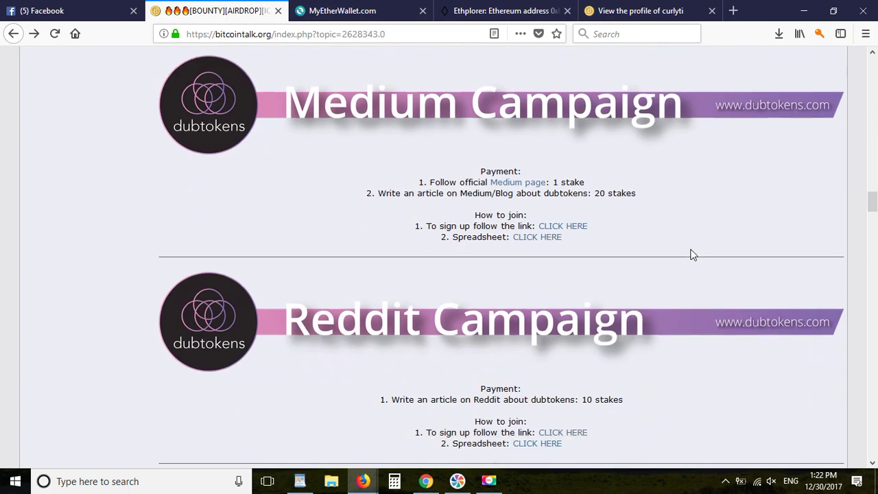
scroll(691, 254, down, 5)
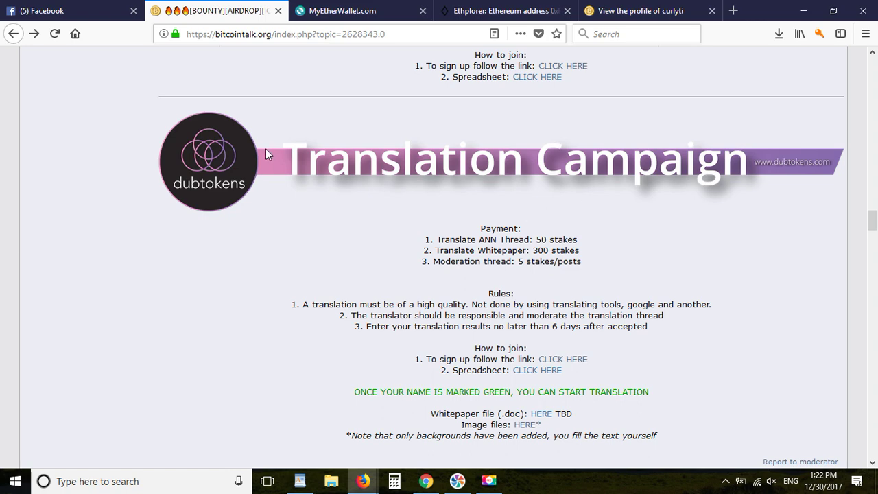
scroll(316, 246, down, 4)
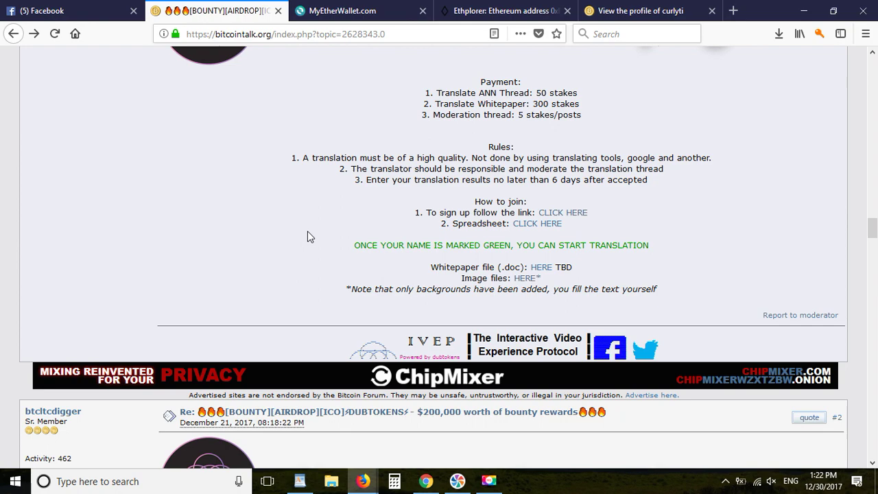
scroll(316, 250, up, 10)
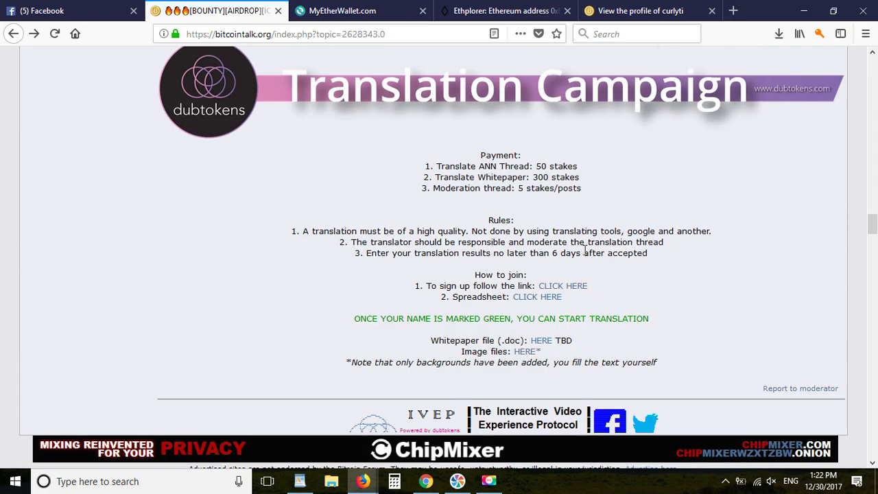
Examine the Signature Campaign's payment rates and rules, including the newbie restriction and the Jr. Member stake.
mouse_move(873, 255)
mouse_down()
mouse_move(872, 236)
mouse_move(873, 294)
mouse_move(872, 249)
mouse_up()
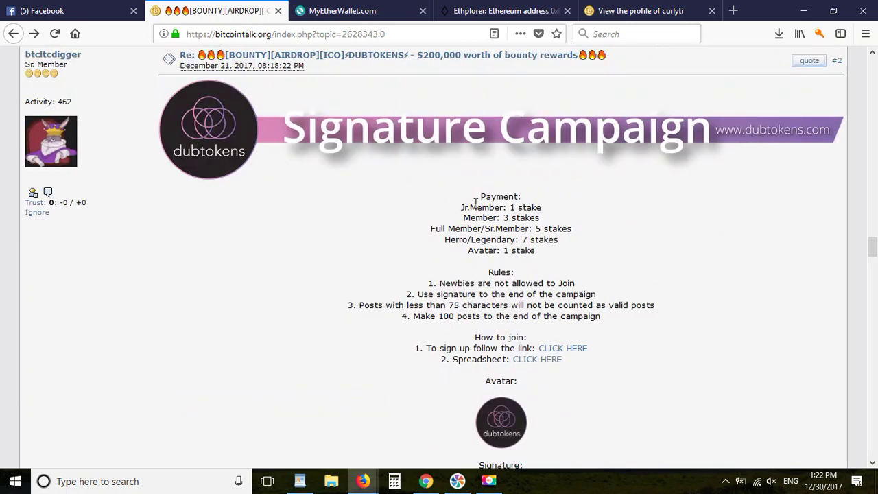
scroll(337, 259, up, 10)
scroll(343, 270, down, 10)
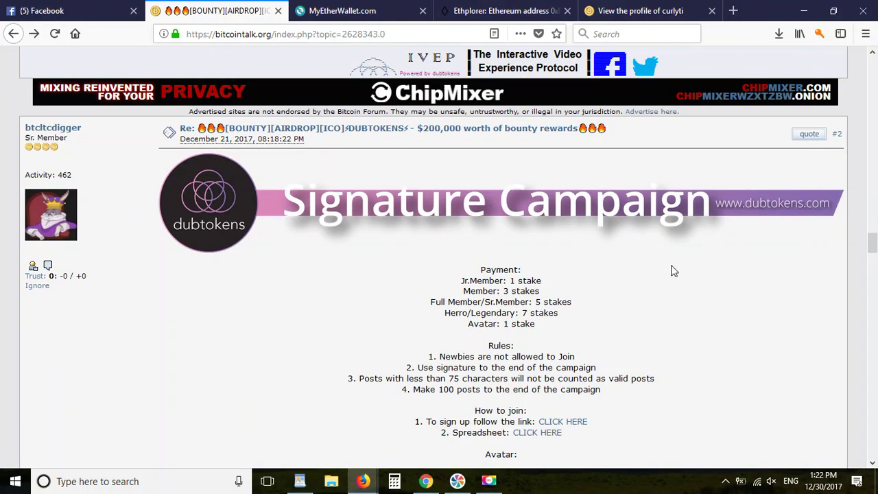
scroll(672, 270, down, 2)
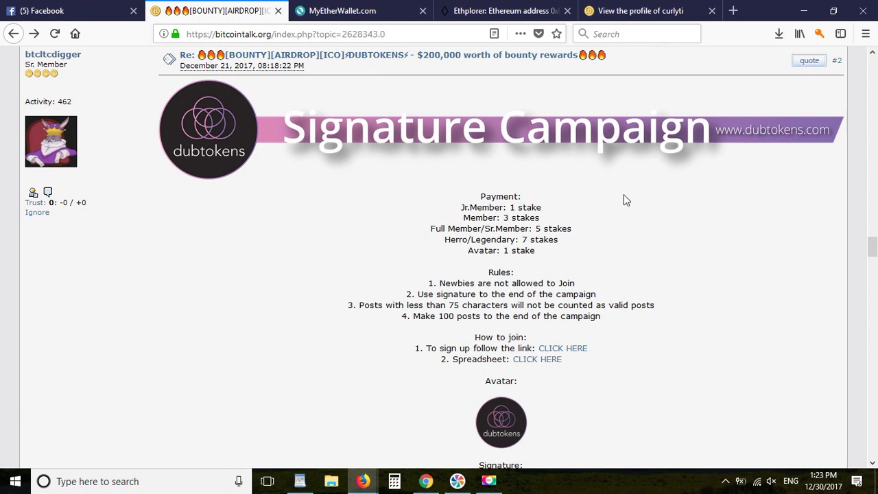
scroll(623, 195, down, 5)
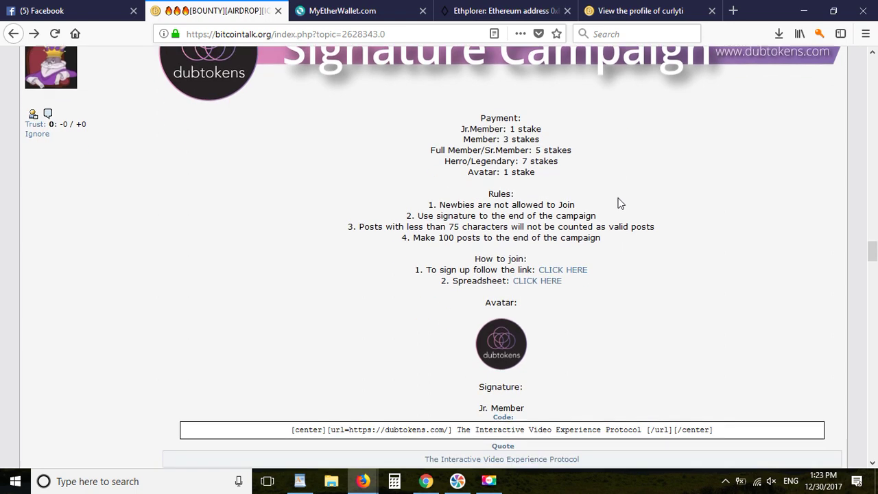
drag(439, 136, 580, 138)
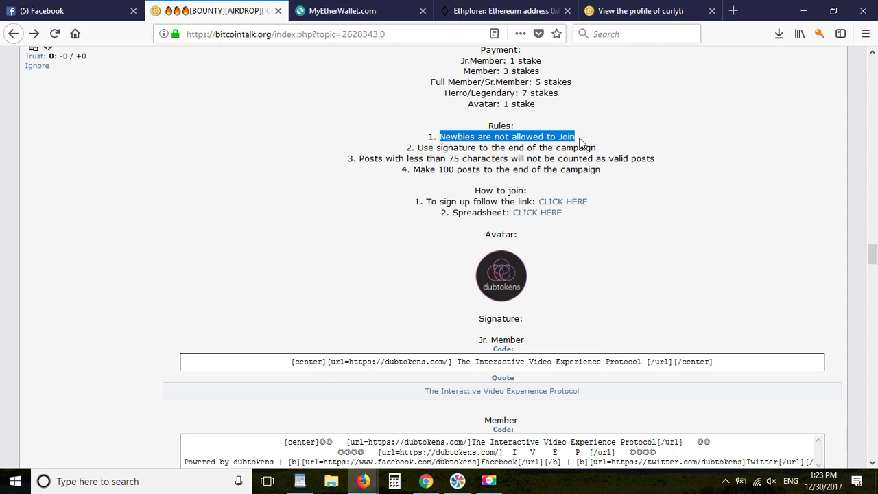
click(504, 137)
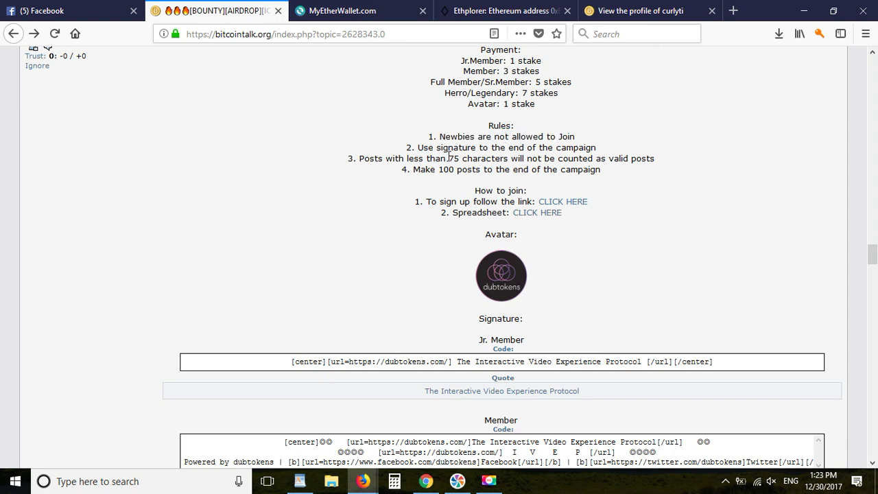
scroll(449, 158, up, 2)
drag(461, 133, 550, 140)
click(553, 135)
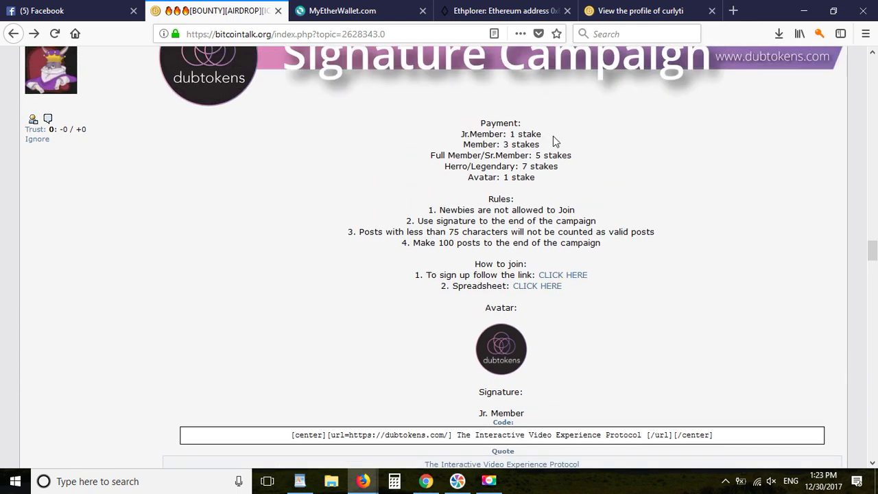
Review the Signature Campaign's avatar image and the signature codes for Jr. Member and Member ranks.
scroll(553, 140, down, 4)
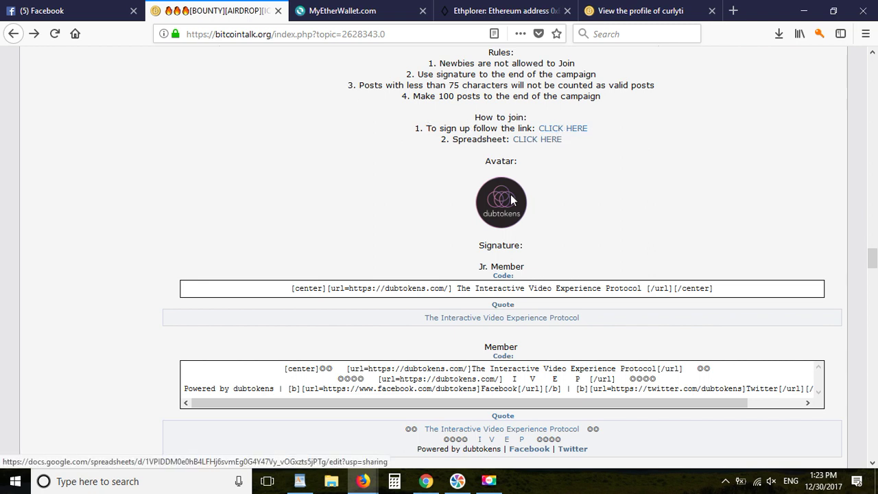
scroll(585, 183, up, 4)
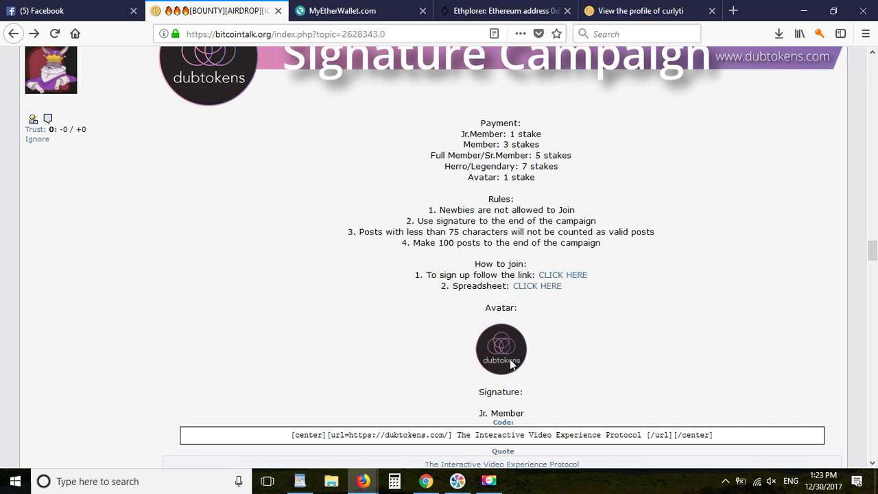
scroll(511, 363, down, 3)
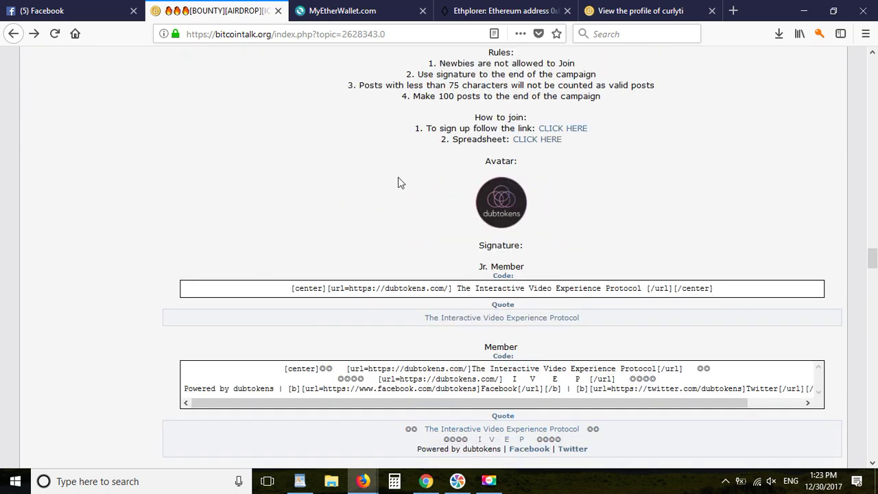
scroll(389, 194, up, 2)
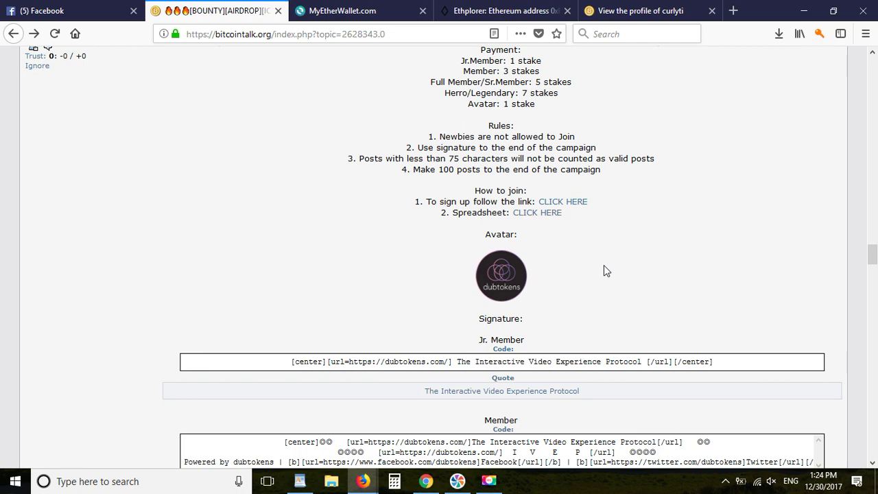
Open the Signature Campaign's sign-up form from the bounty thread and enter the Bitcointalk forum username.
scroll(603, 271, down, 3)
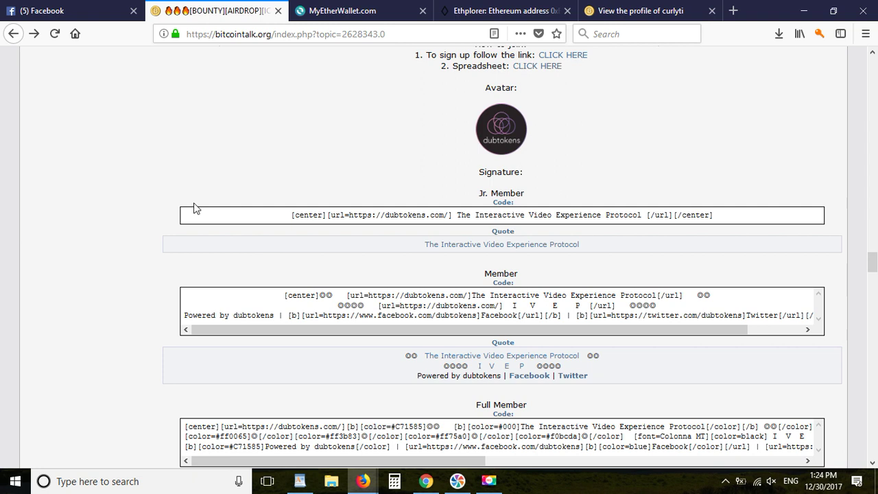
scroll(446, 216, up, 3)
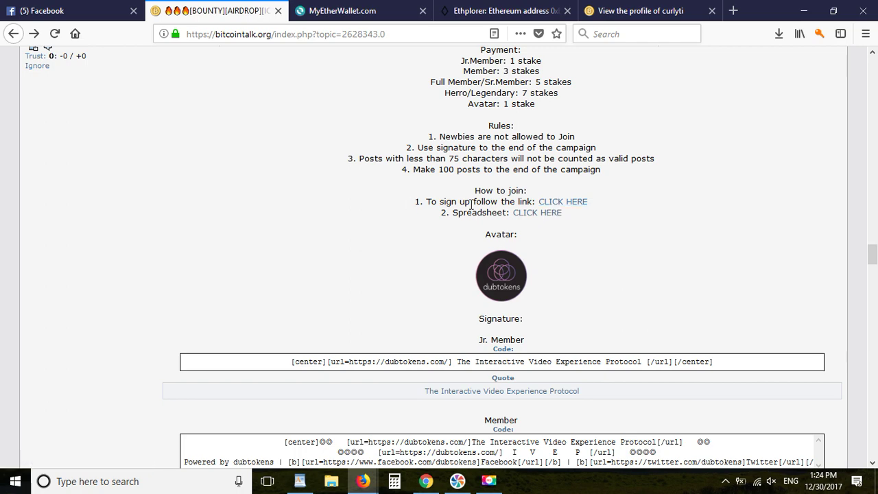
click(568, 202)
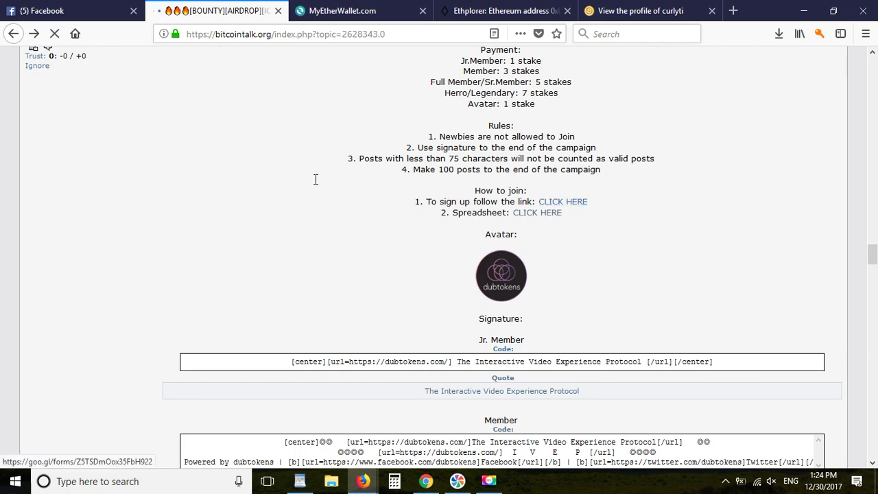
scroll(347, 240, down, 5)
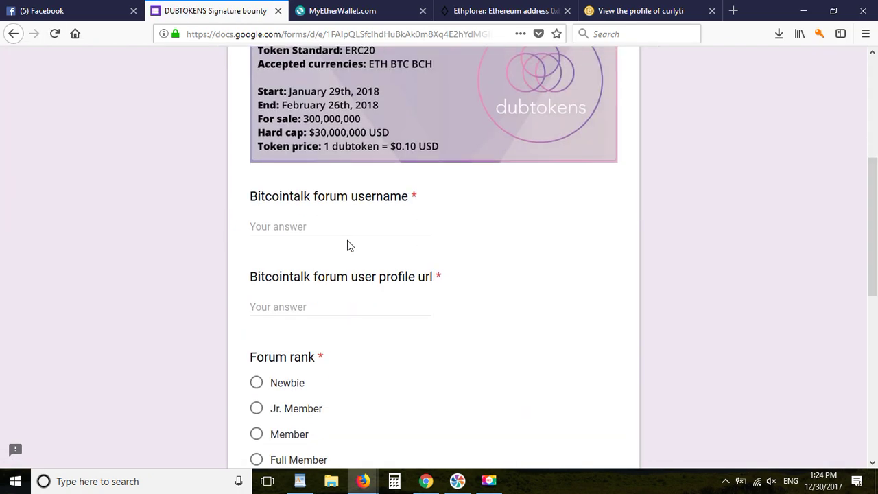
click(289, 140)
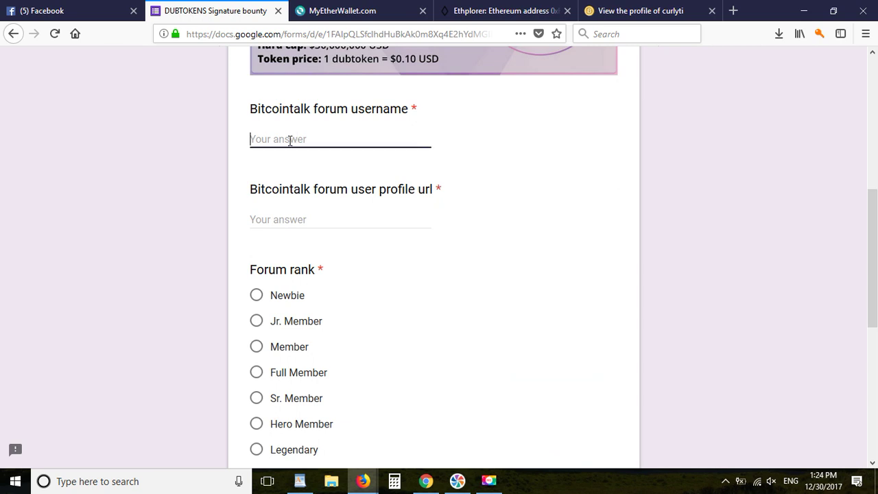
text(curlyti)
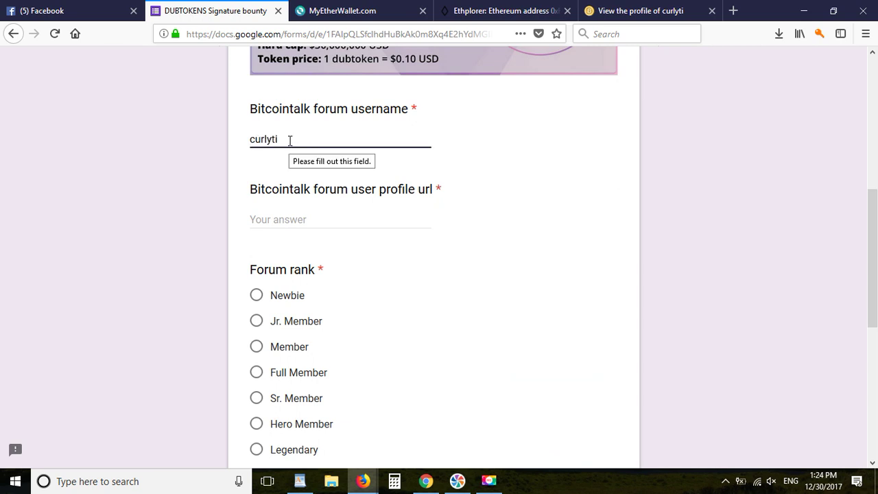
key(Tab)
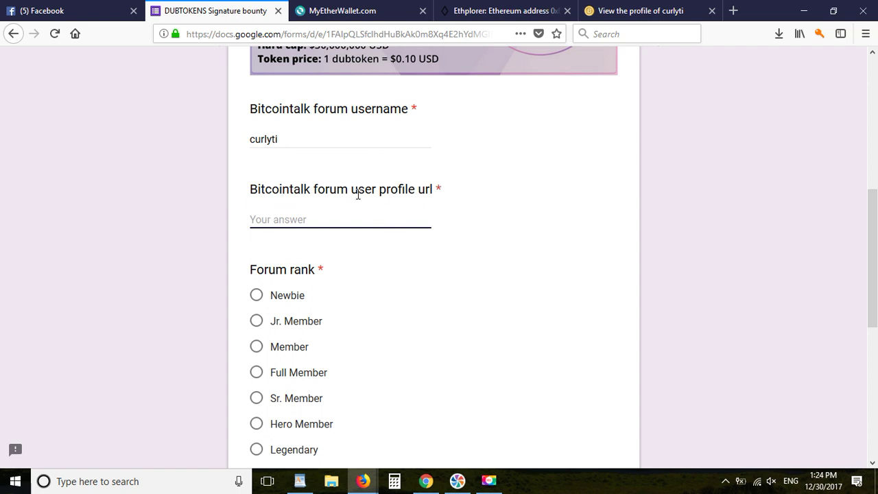
Copy the address of the Bitcointalk profile page into the form's user profile url field.
click(629, 13)
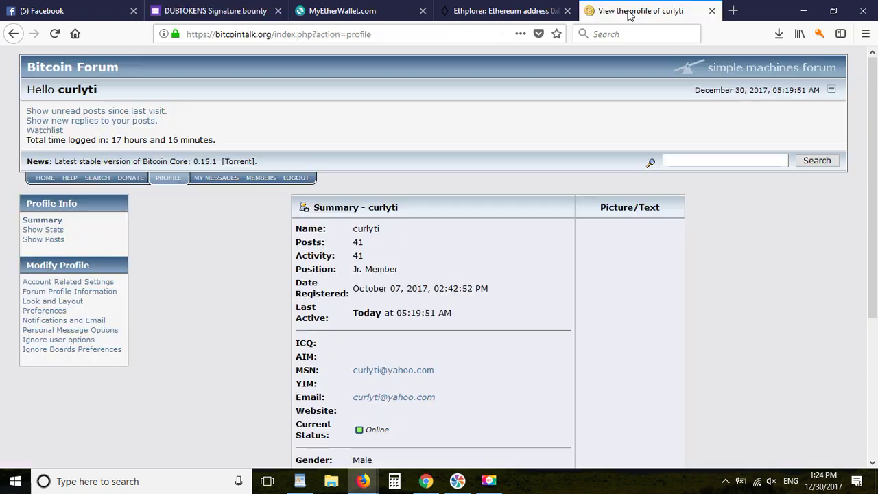
click(306, 36)
right_click(380, 37)
click(387, 78)
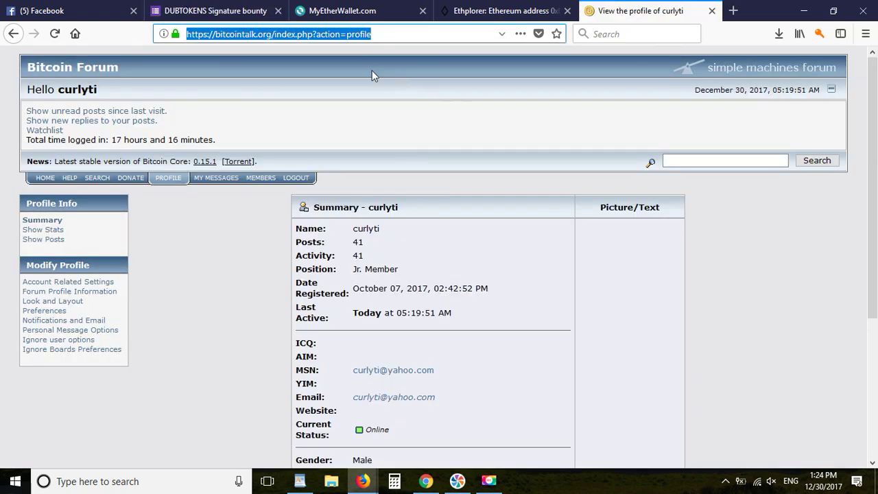
click(226, 11)
click(321, 221)
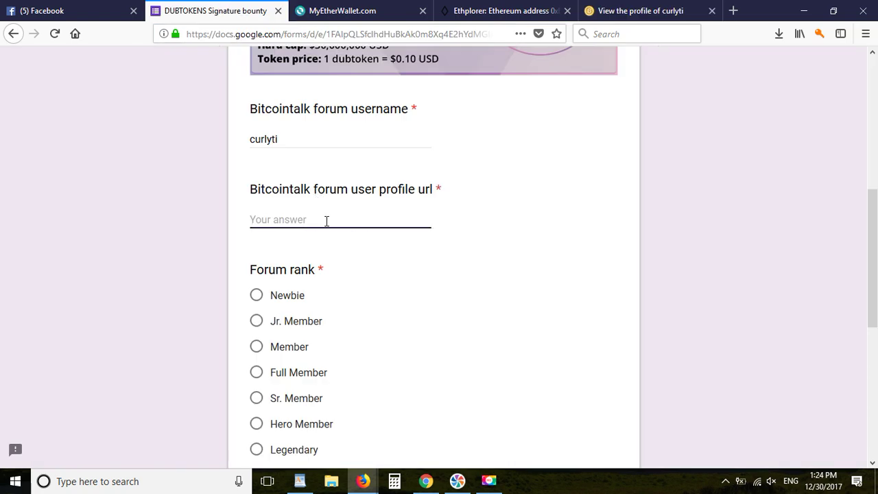
right_click(326, 221)
click(356, 275)
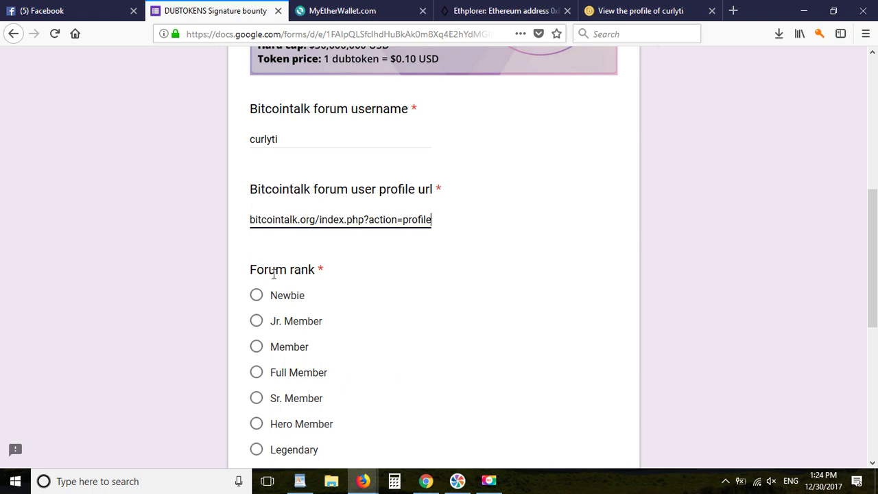
Set the forum rank to Jr. Member and choose Yes for using the avatar.
scroll(273, 273, down, 2)
click(255, 248)
scroll(365, 271, down, 3)
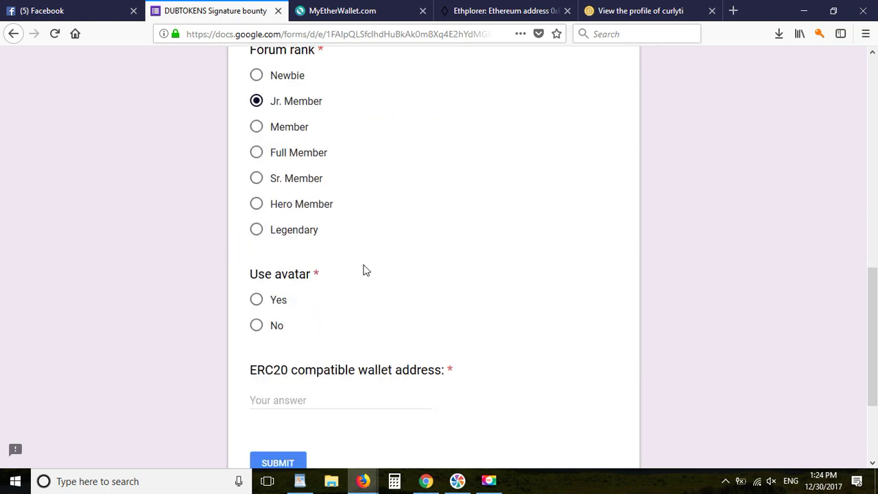
click(254, 303)
scroll(339, 290, down, 2)
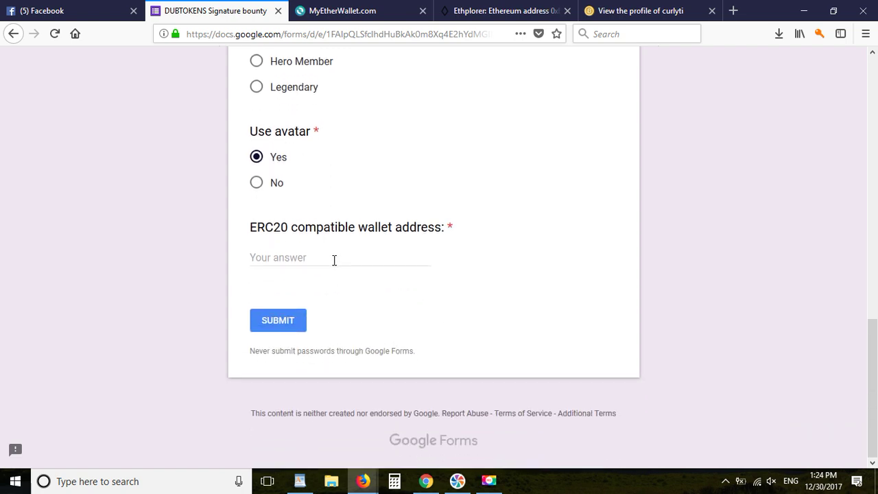
Enter the MyEtherWallet account address as the ERC20 compatible wallet address and submit the signature bounty form.
drag(257, 229, 474, 256)
click(474, 256)
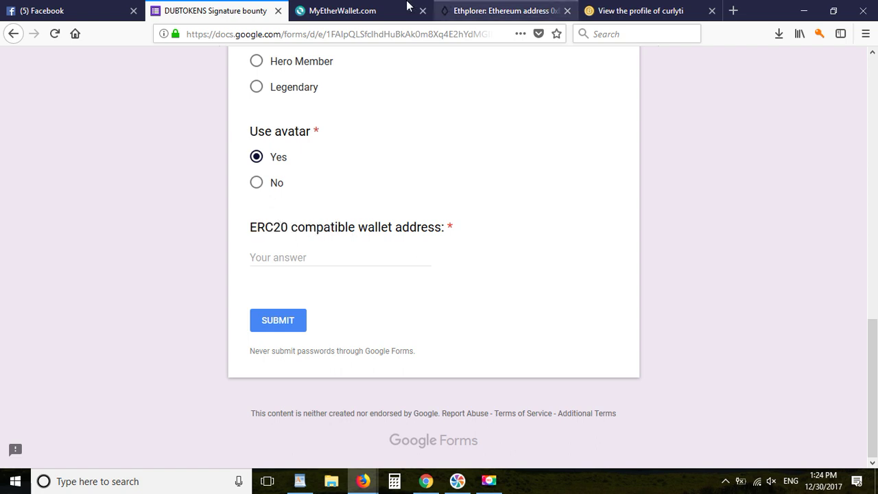
click(353, 8)
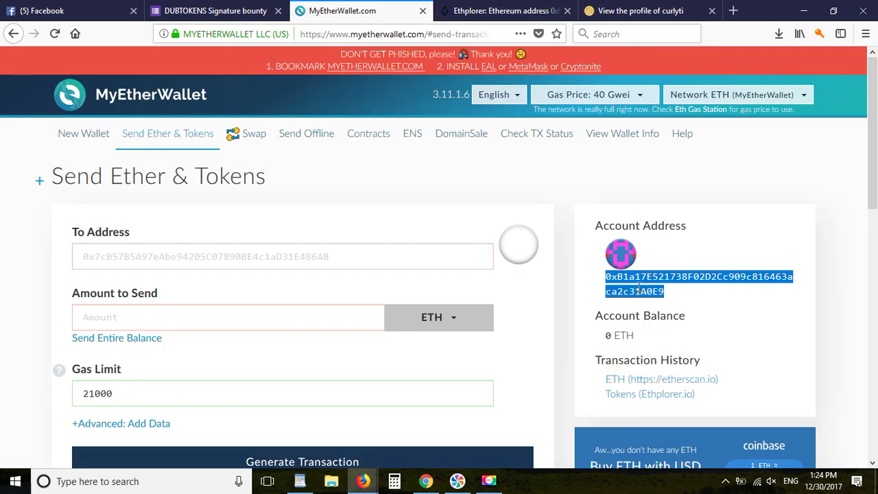
click(212, 10)
click(307, 253)
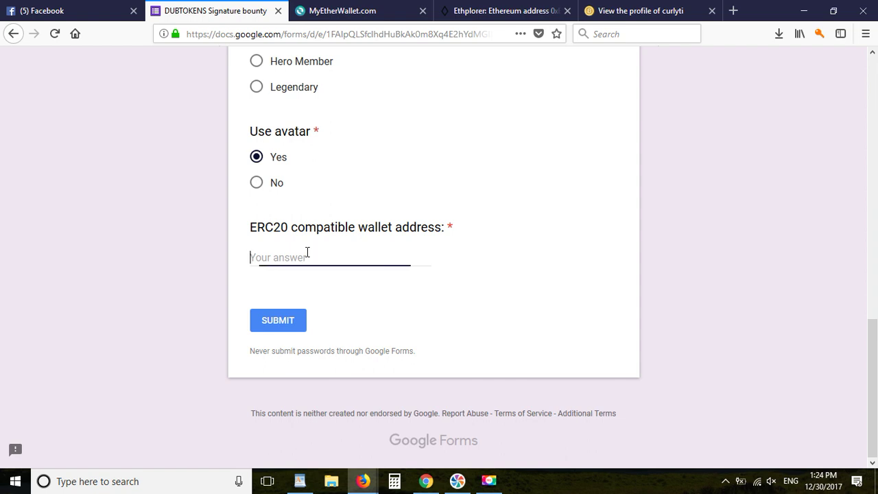
right_click(307, 253)
click(341, 308)
click(269, 326)
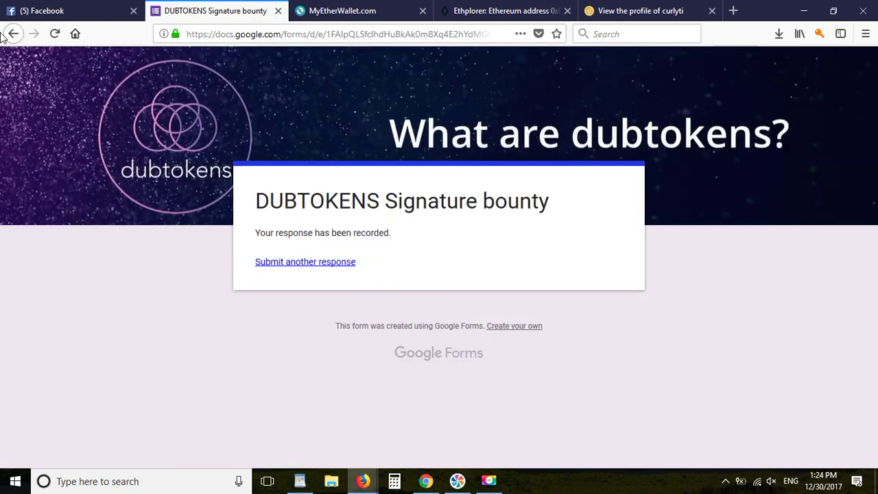
Return to the bounty thread and copy the Jr. Member signature code.
click(3, 37)
click(13, 34)
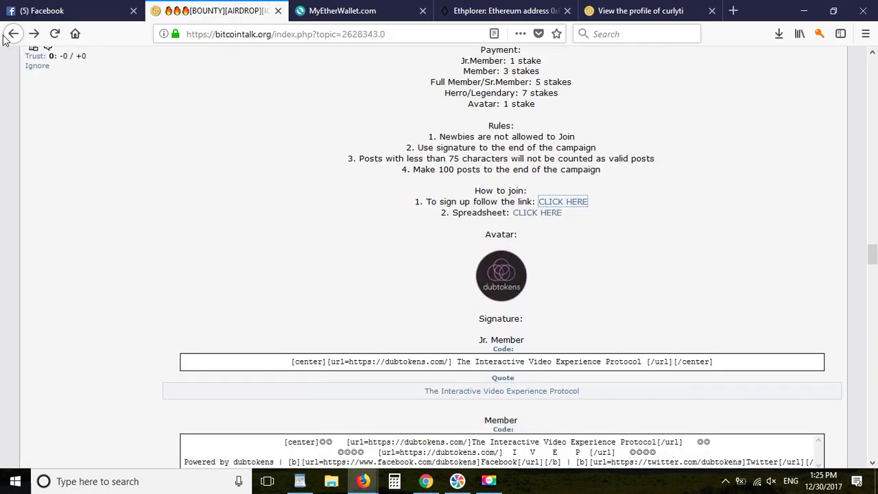
click(417, 255)
scroll(608, 280, down, 3)
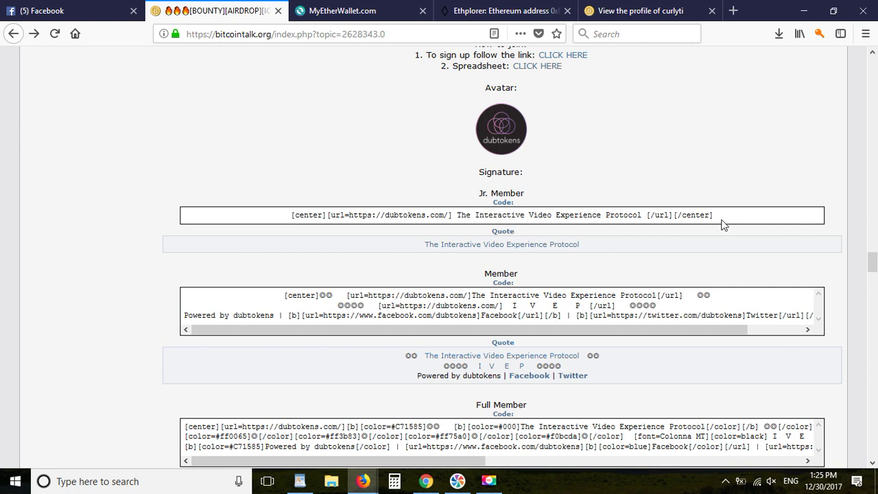
drag(713, 217, 291, 218)
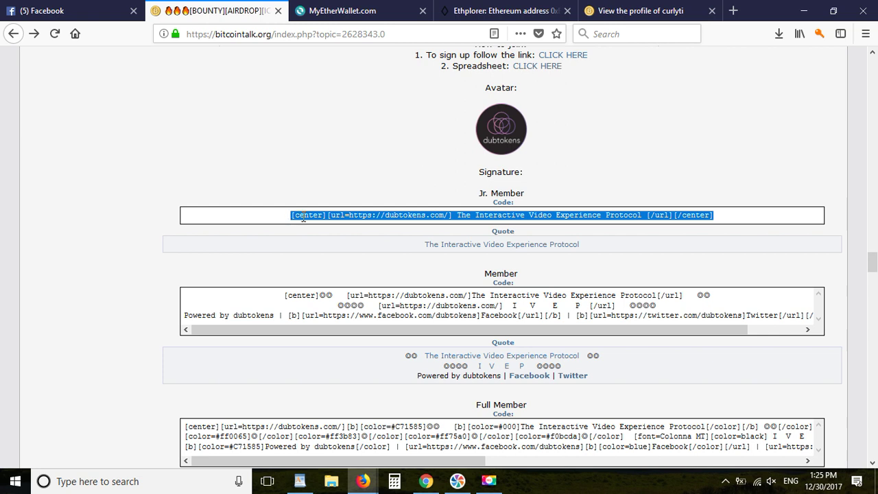
right_click(304, 217)
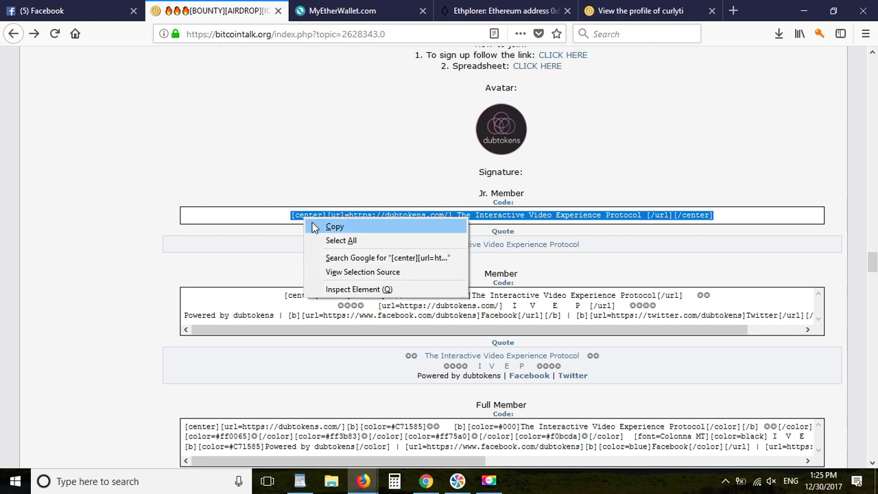
click(335, 227)
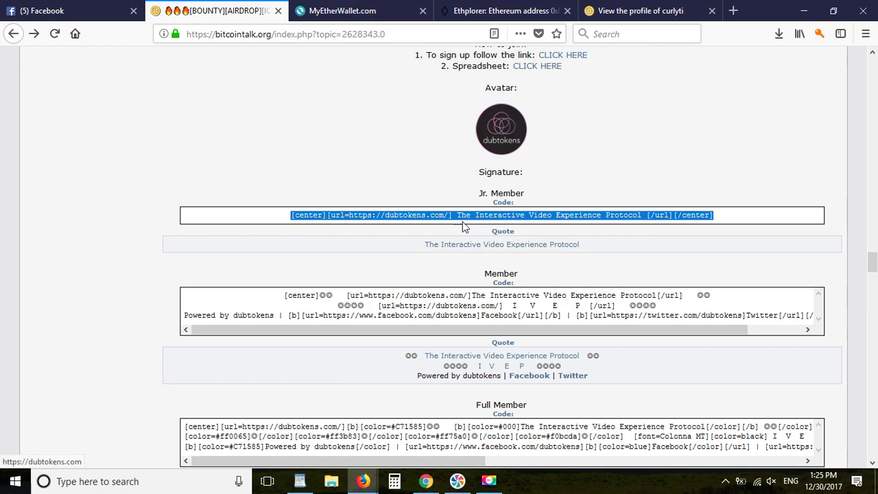
Go to the Bitcointalk profile summary and examine its picture and signature areas.
scroll(386, 198, up, 5)
drag(872, 250, 872, 68)
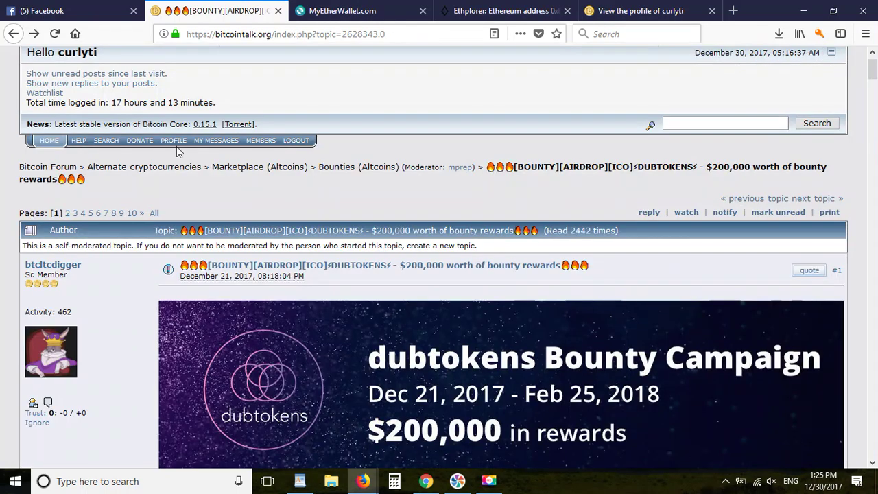
click(637, 10)
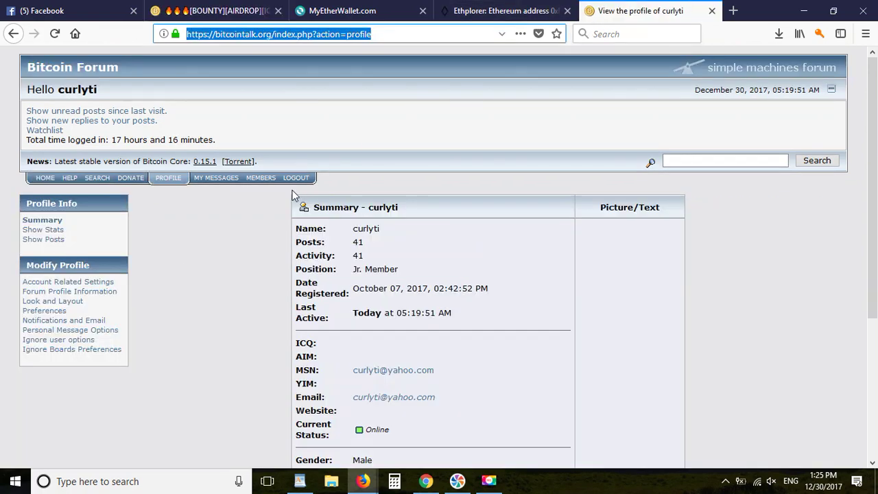
scroll(181, 266, down, 3)
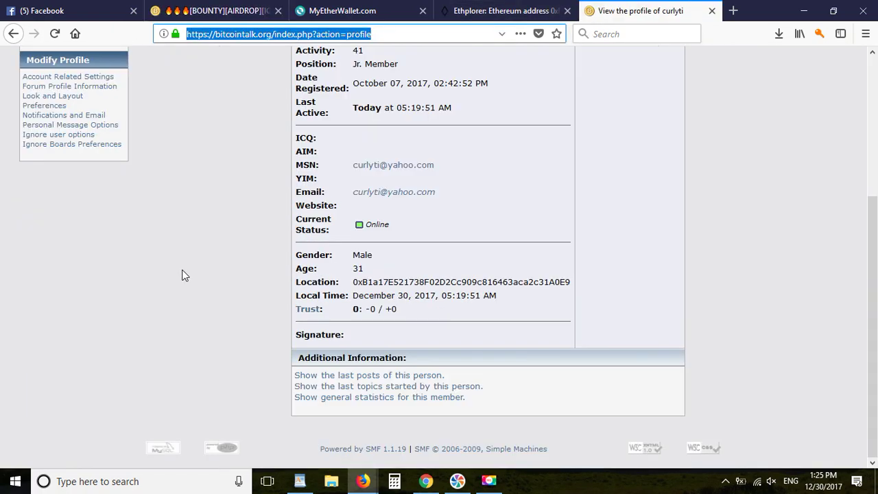
scroll(183, 282, up, 3)
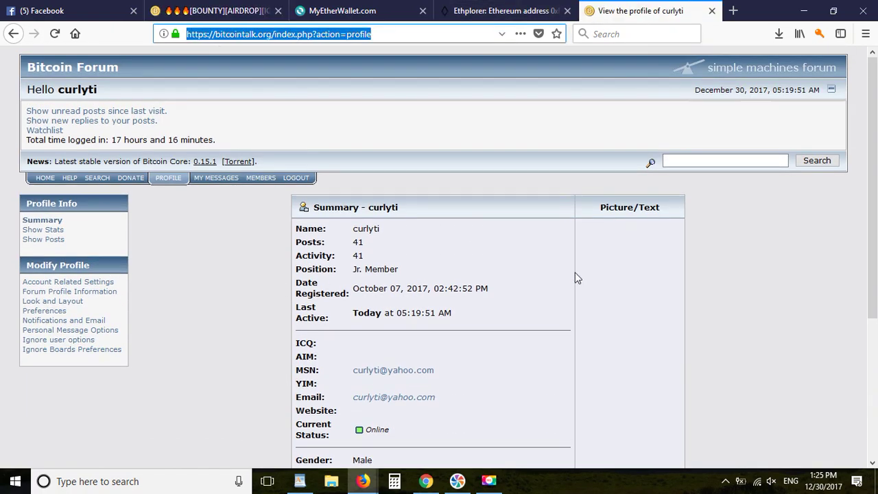
click(615, 268)
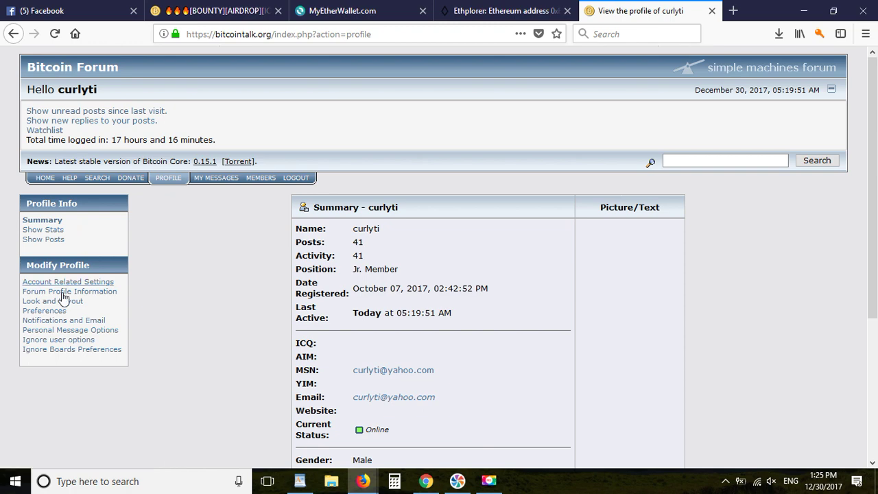
Look through the profile's Look and Layout Preferences and Account Related Settings for the signature option, dismissing the generated-password prompt.
scroll(58, 302, down, 4)
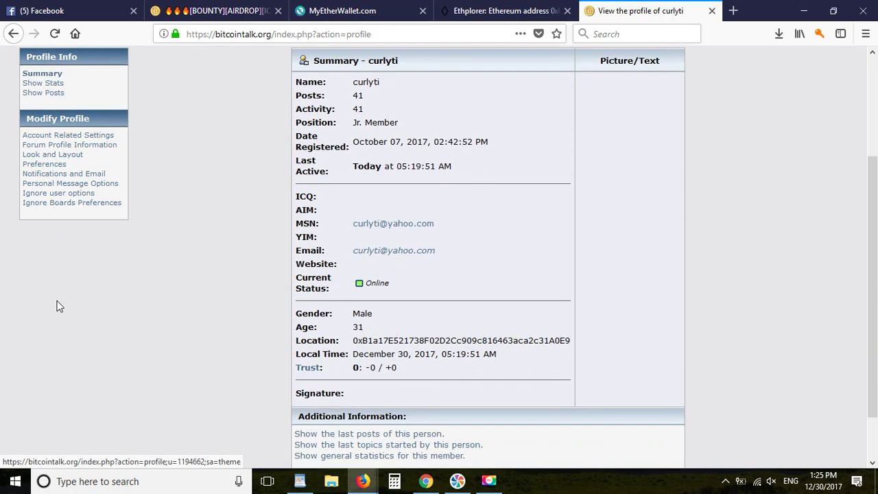
click(47, 159)
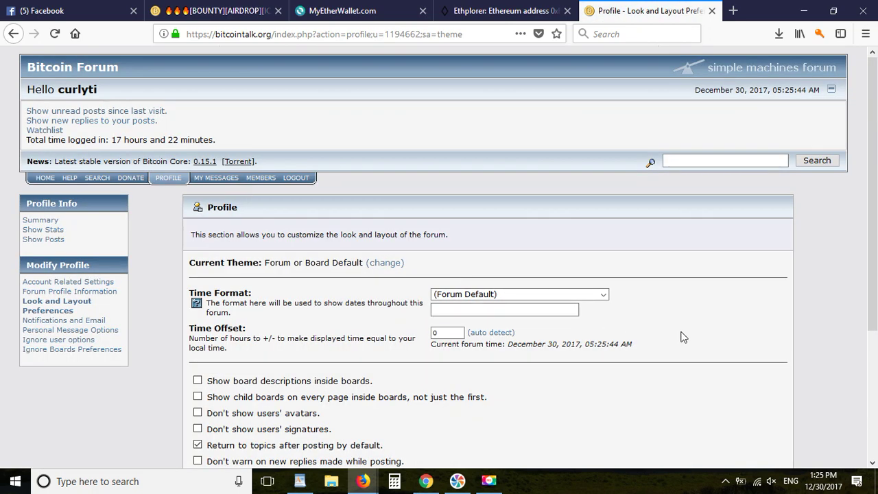
scroll(683, 337, down, 3)
scroll(154, 274, up, 3)
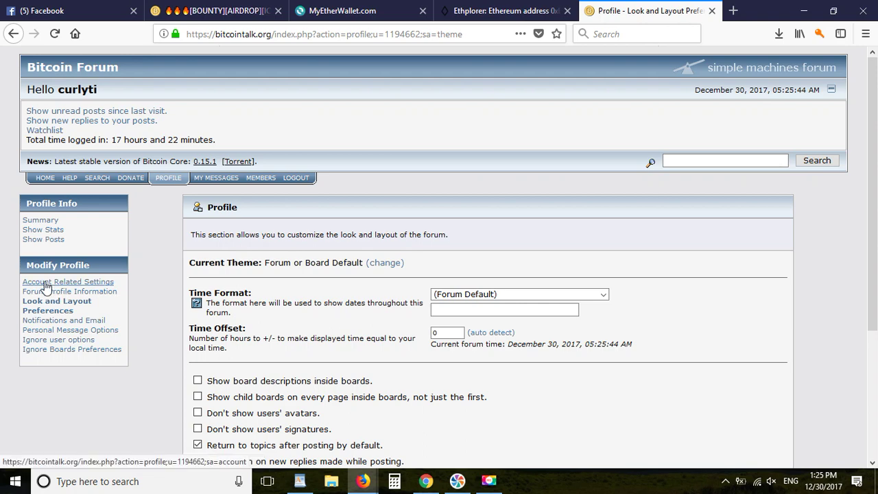
click(45, 282)
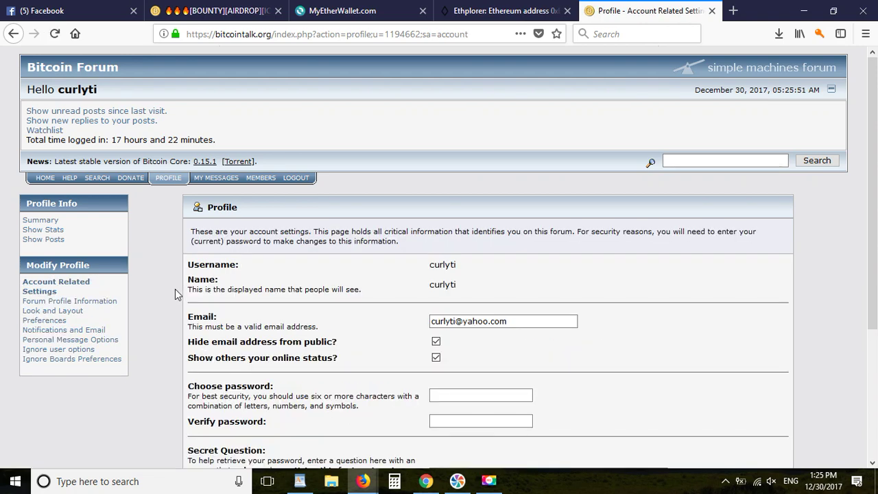
scroll(175, 288, down, 3)
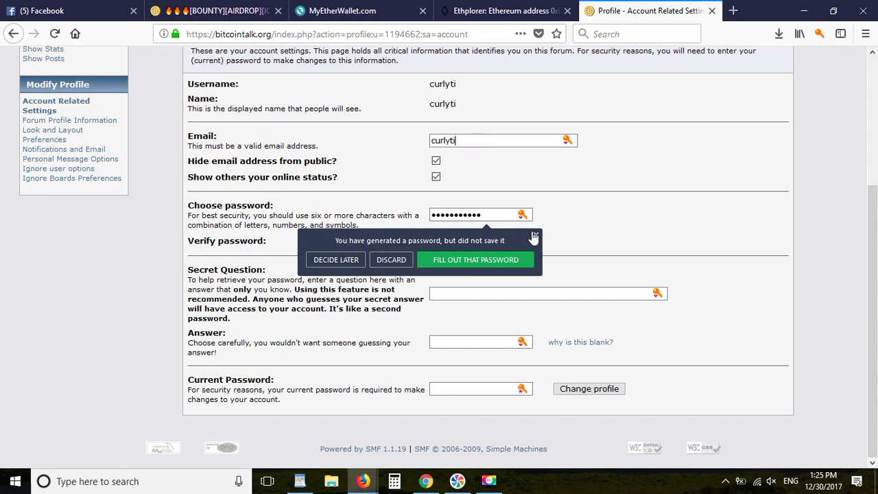
click(534, 237)
scroll(316, 246, up, 4)
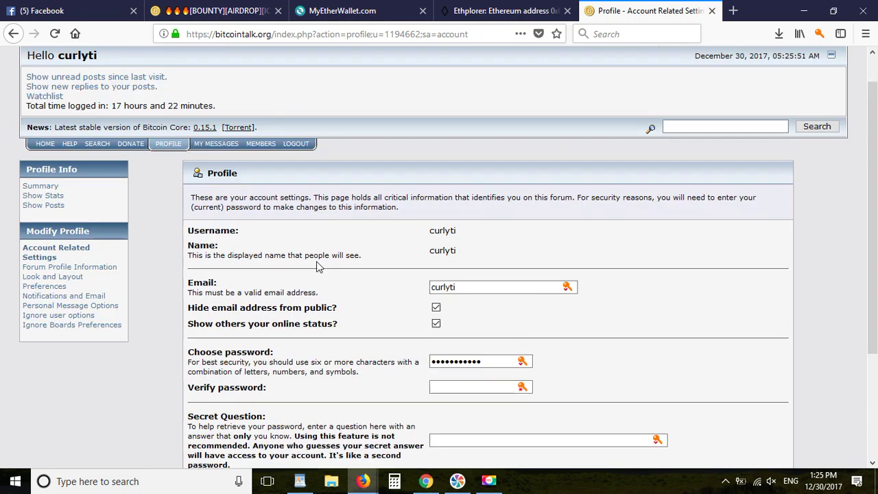
scroll(316, 267, down, 4)
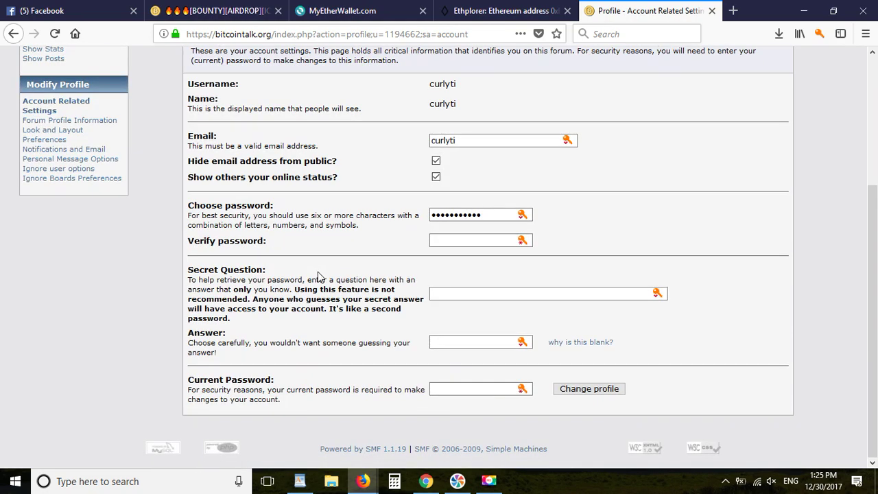
scroll(317, 275, up, 5)
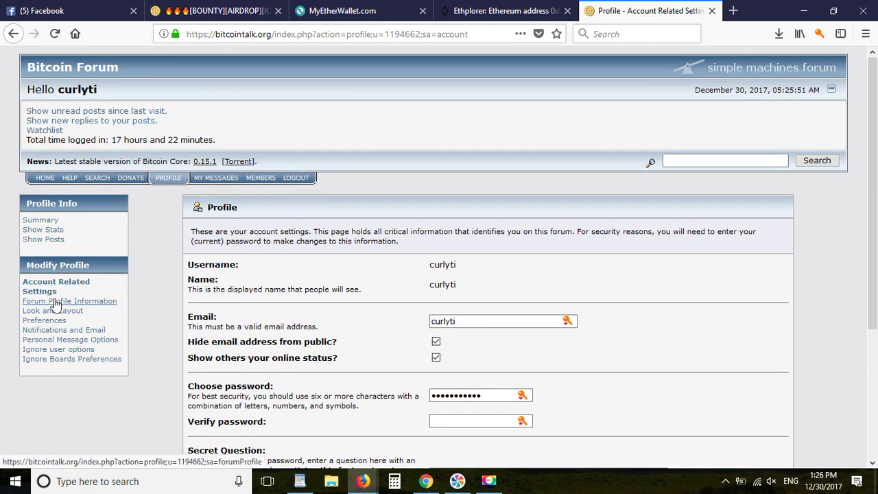
Open the Forum Profile Information settings and paste the copied Jr. Member signature code into the Signature field.
click(55, 303)
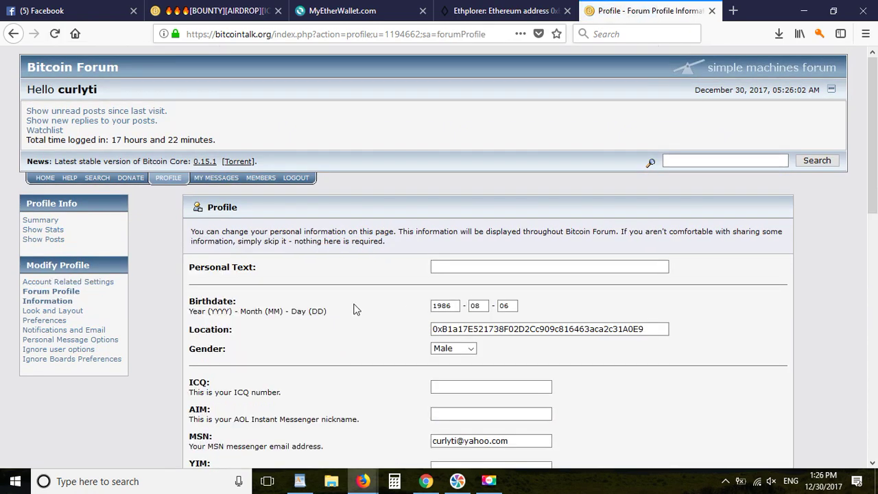
scroll(354, 310, down, 4)
scroll(351, 310, down, 5)
click(519, 196)
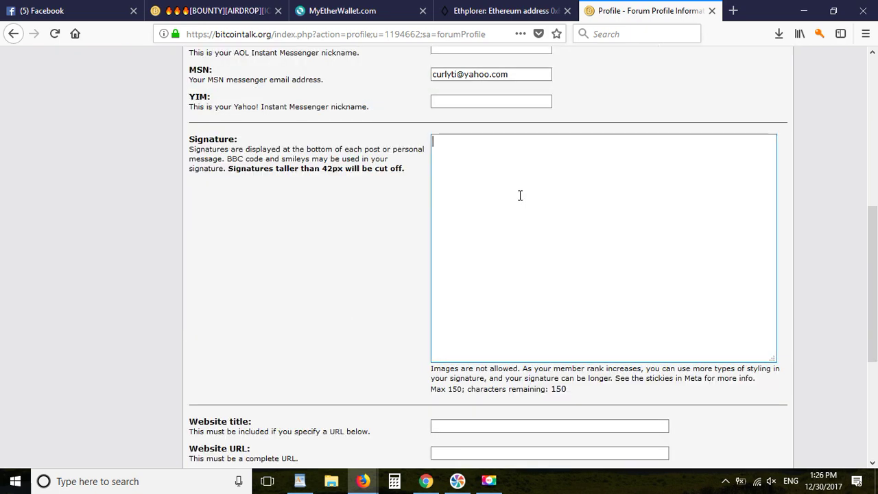
scroll(355, 315, up, 5)
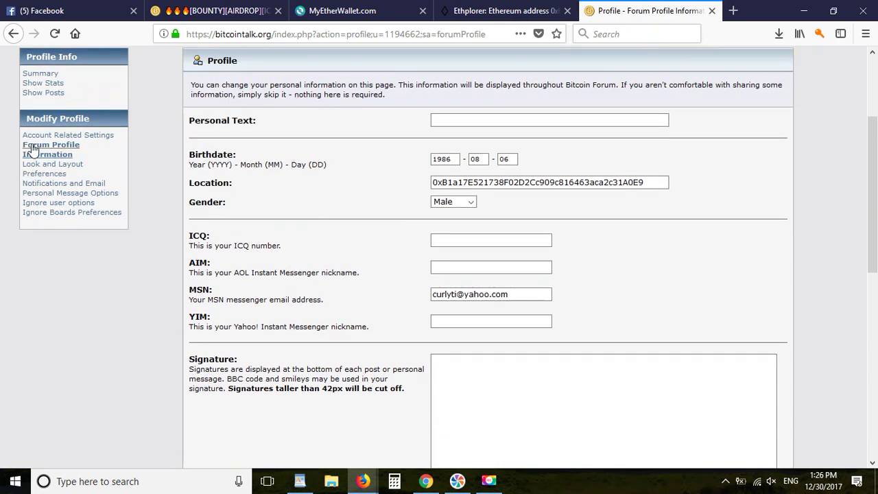
scroll(289, 321, down, 4)
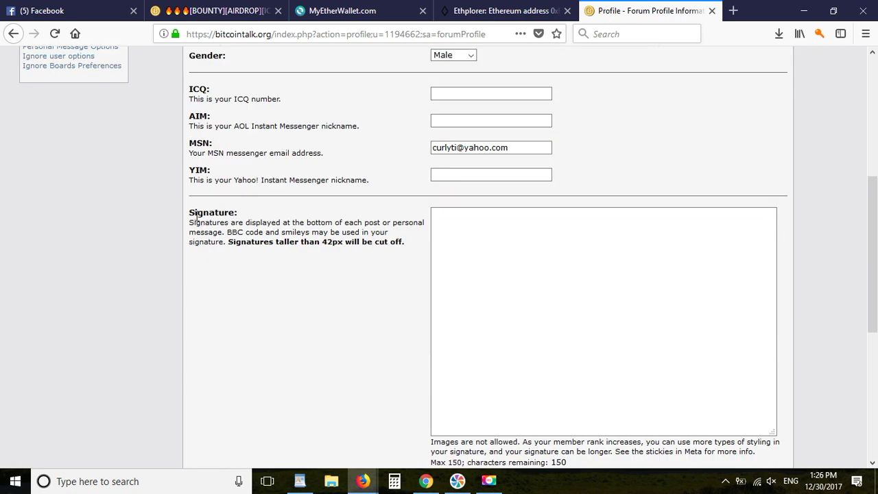
drag(211, 217, 244, 224)
click(299, 291)
right_click(511, 243)
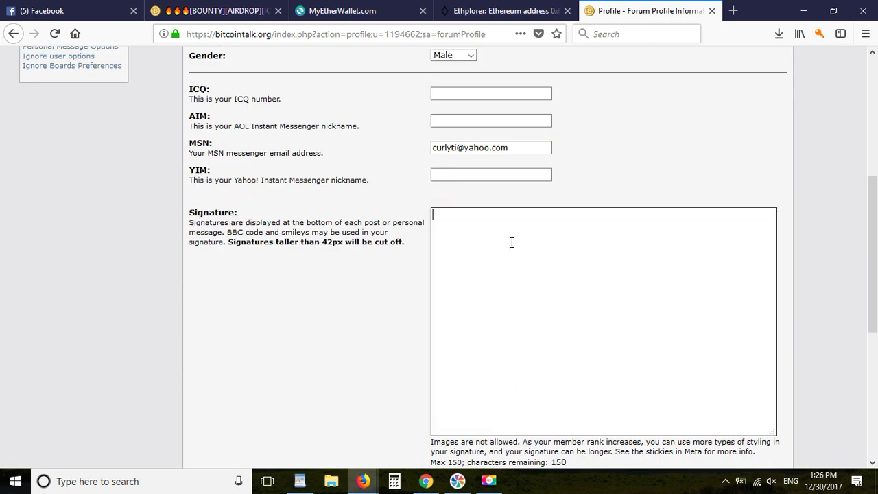
click(541, 298)
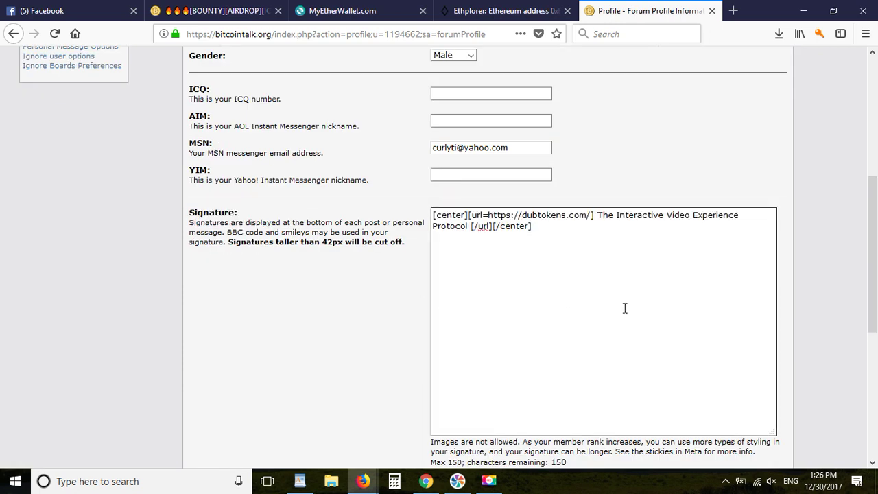
Go back to the bounty thread and check the Jr. Member code in its signature section.
click(198, 8)
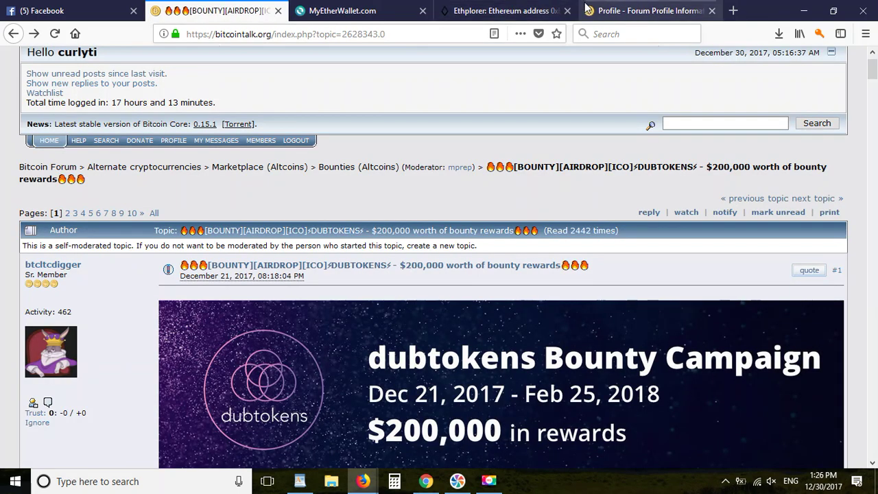
click(607, 8)
click(206, 11)
scroll(412, 206, down, 5)
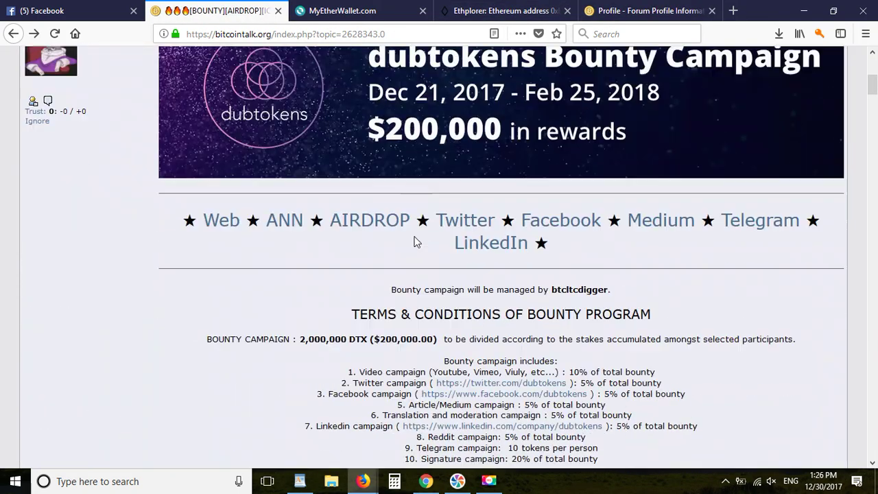
drag(872, 89, 872, 261)
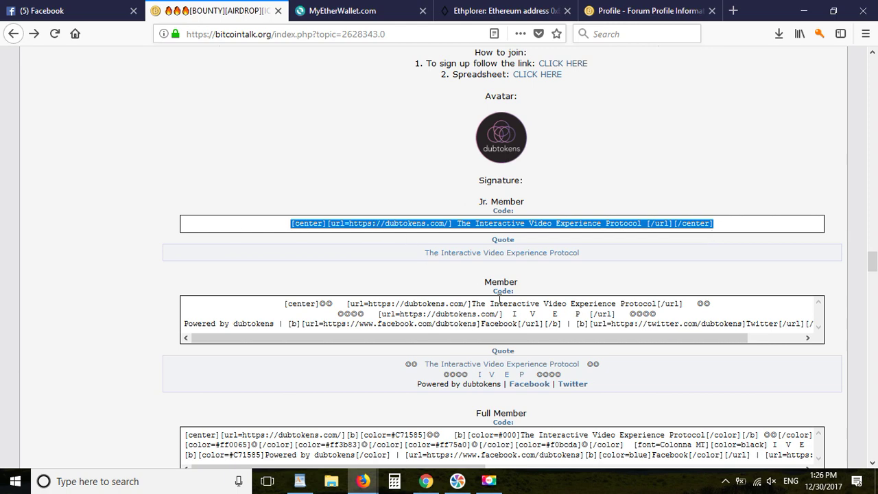
Return to the Forum Profile Information page and save the profile with the dubtokens signature.
click(637, 8)
scroll(526, 245, down, 5)
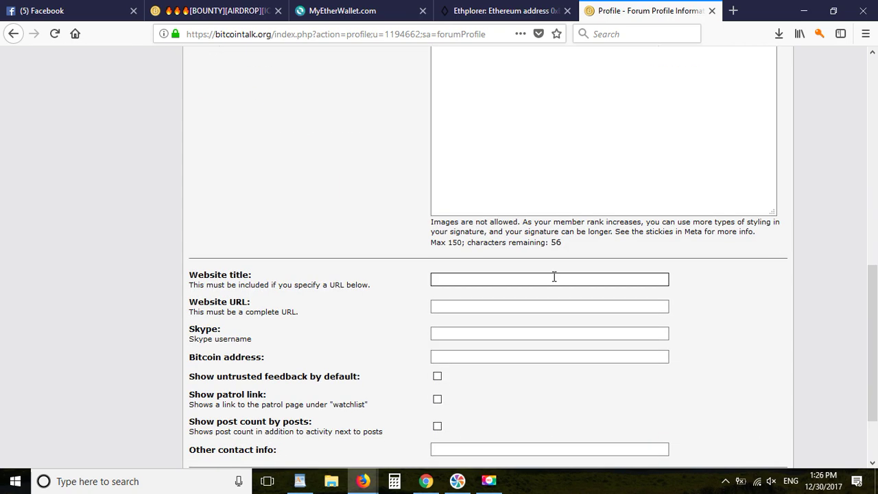
click(751, 402)
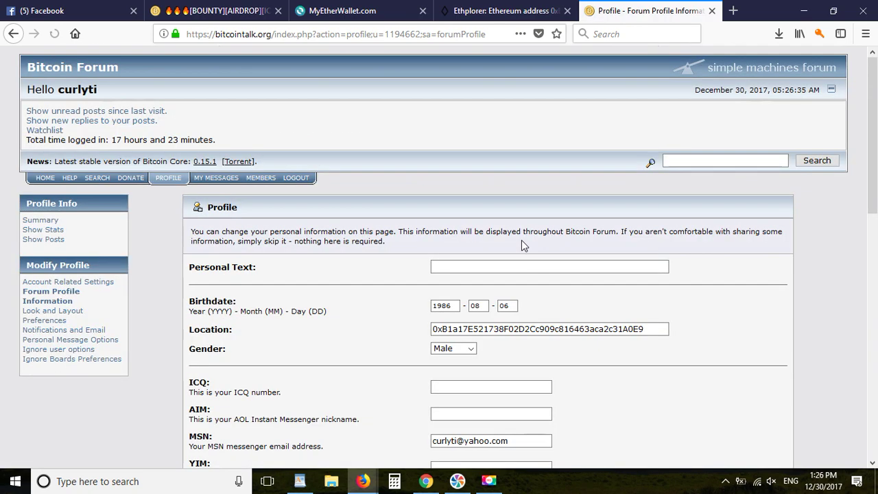
Open the profile summary and check its signature area.
click(212, 11)
click(638, 7)
click(165, 181)
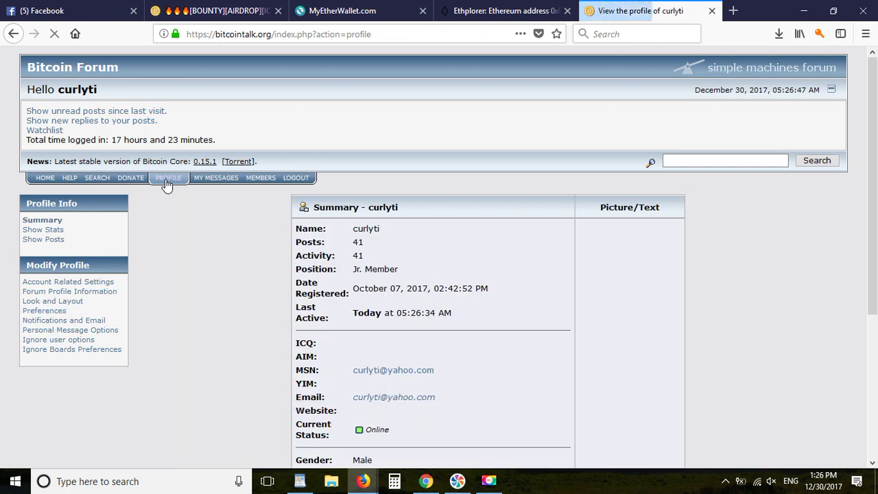
scroll(452, 287, down, 5)
scroll(452, 291, up, 5)
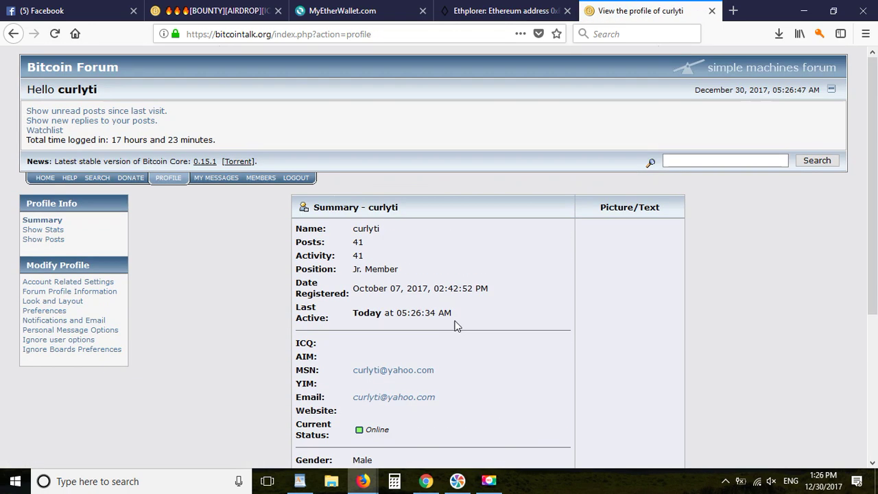
Read the signature campaign's rules in the bounty thread, covering signature duration, minimum post length and required number of posts.
click(198, 8)
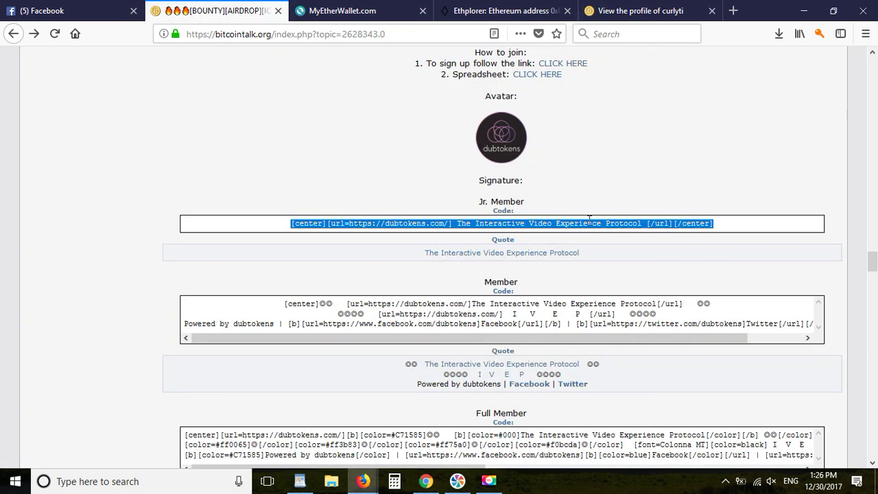
mouse_move(872, 261)
mouse_down()
mouse_move(873, 59)
mouse_move(876, 270)
mouse_up()
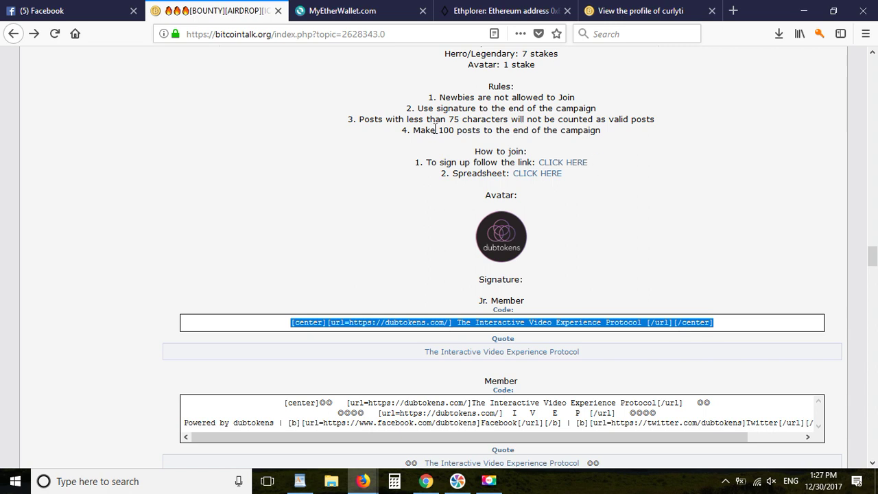
drag(357, 120, 657, 131)
click(669, 146)
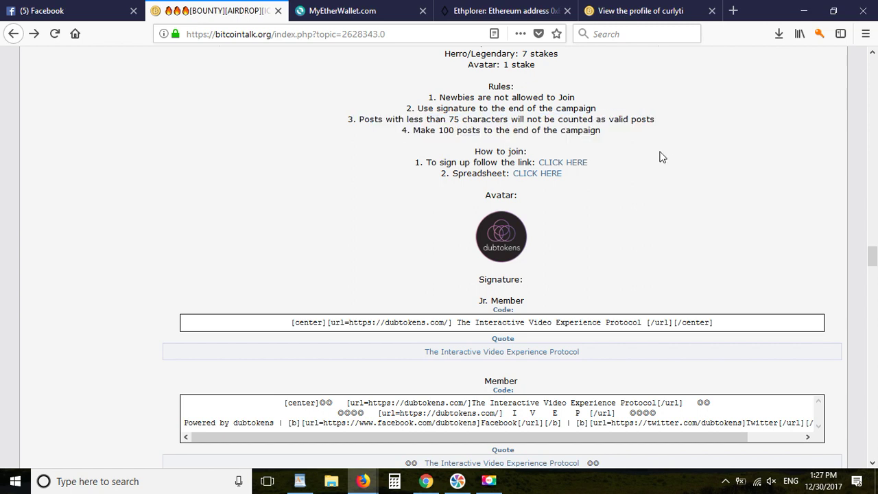
scroll(663, 155, up, 2)
drag(409, 181, 613, 180)
click(615, 178)
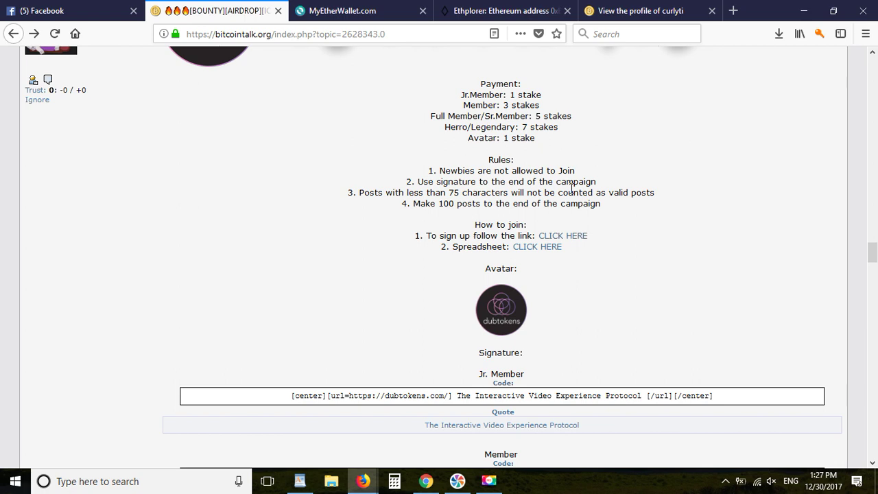
drag(355, 196, 475, 198)
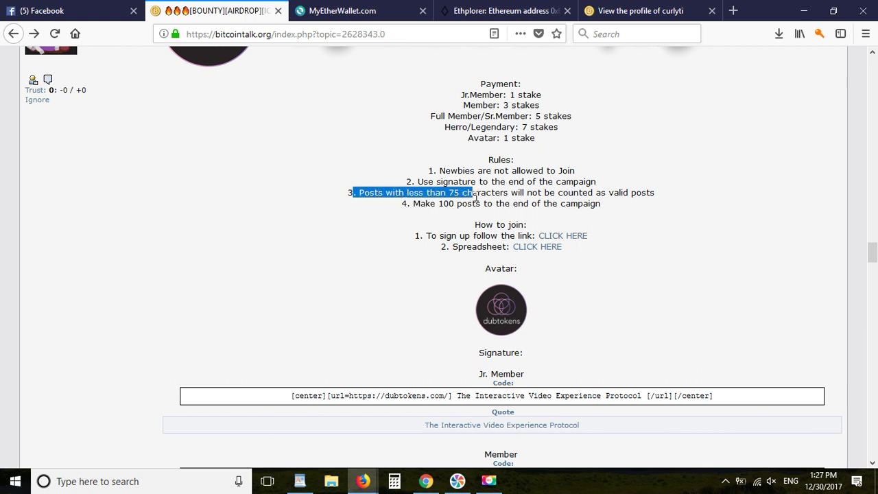
click(496, 196)
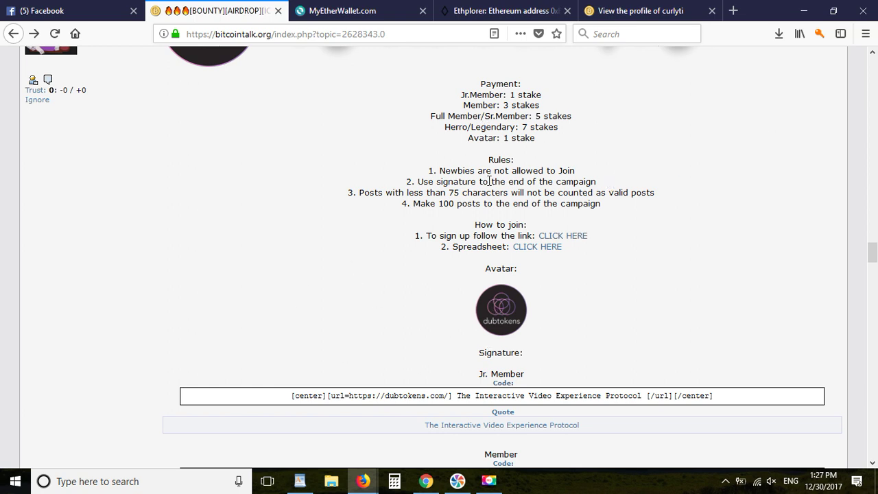
Look over the higher-rank signature codes and the other campaigns in the bounty thread, and view the profile summary again.
scroll(478, 217, down, 10)
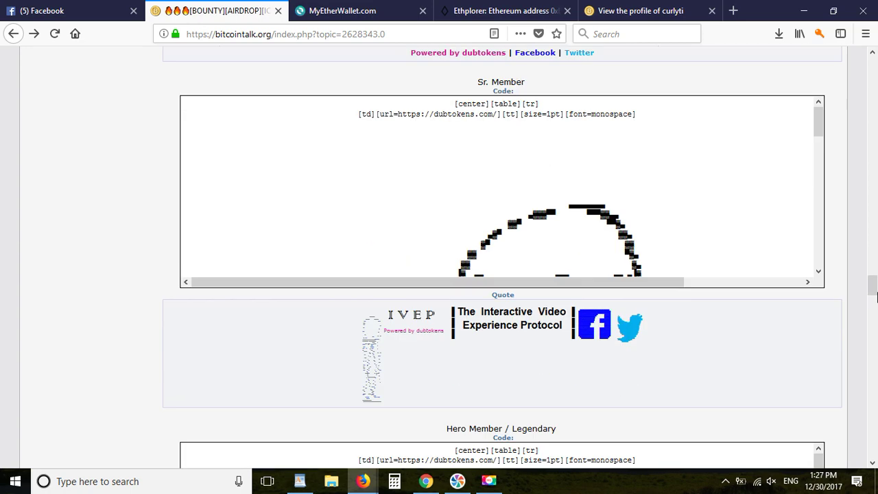
mouse_move(872, 281)
mouse_down()
mouse_move(873, 359)
mouse_move(873, 206)
mouse_up()
scroll(874, 360, down, 3)
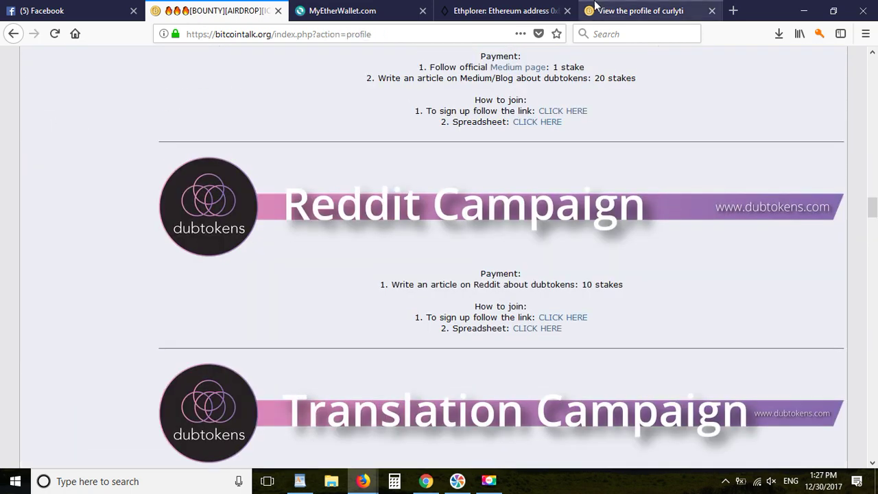
click(595, 8)
scroll(615, 278, down, 4)
scroll(615, 278, up, 4)
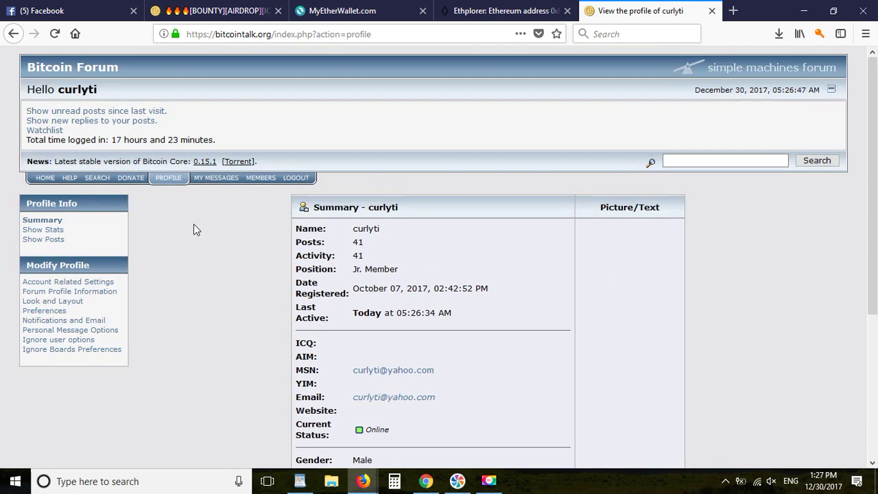